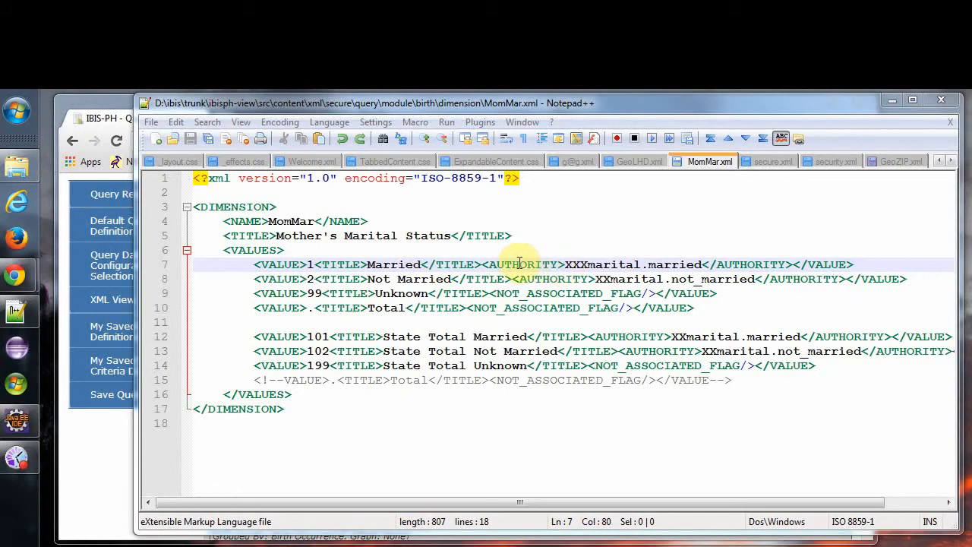
- Delete the whole AUTHORITY element from the Married entry with value 1 in MomMar.xml
left_click_drag(482, 264, 791, 263)
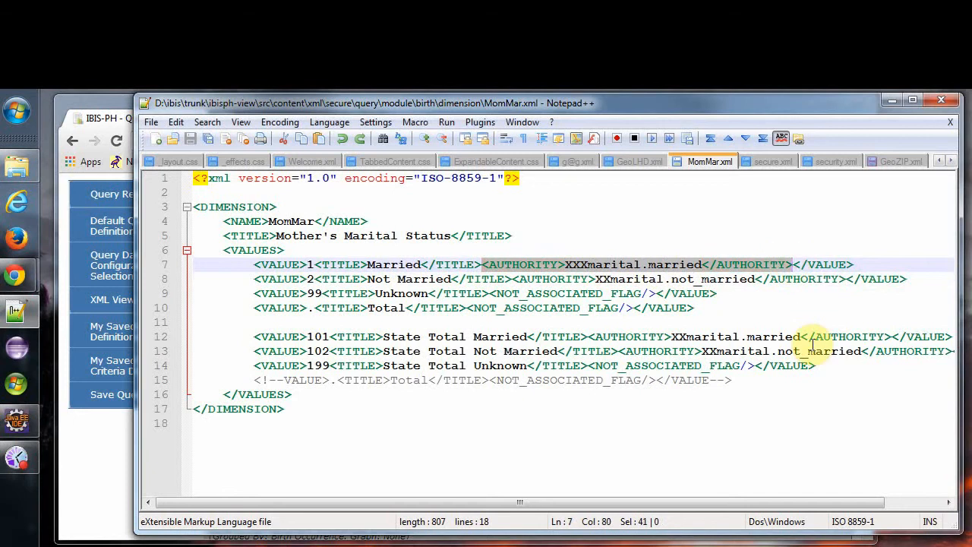
key("Delete")
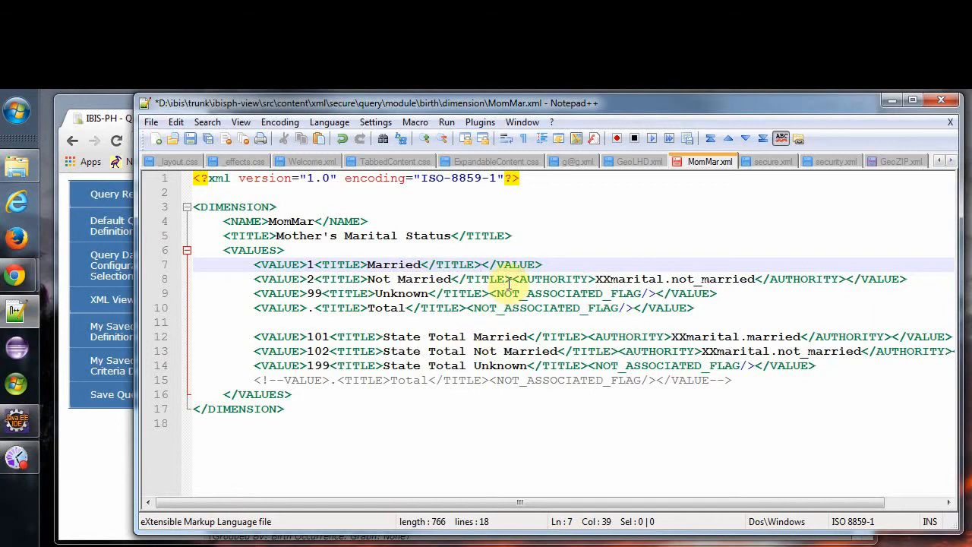
- Remove the XX prefix from the authority names of the Not Married, State Total Married and State Total Not Married entries
left_click_drag(489, 279, 762, 278)
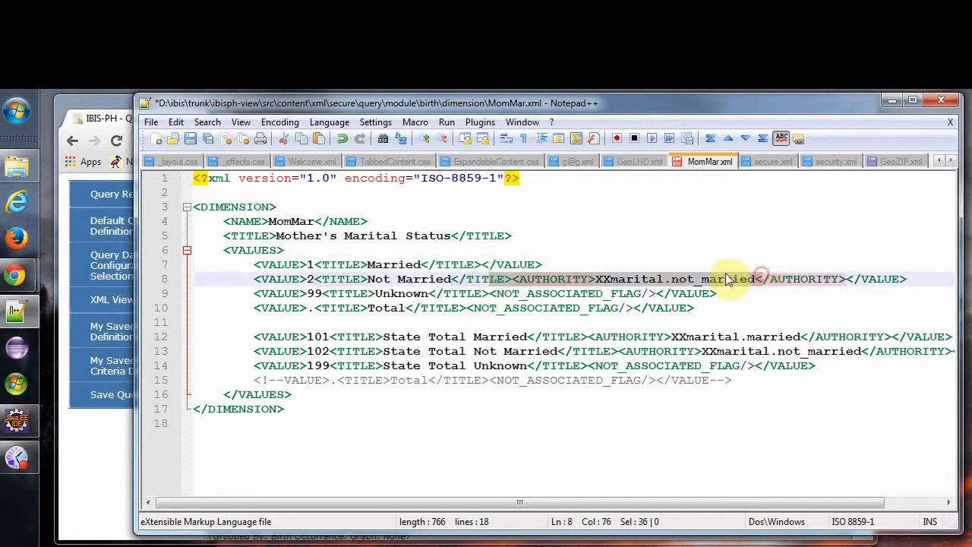
left_click(611, 278)
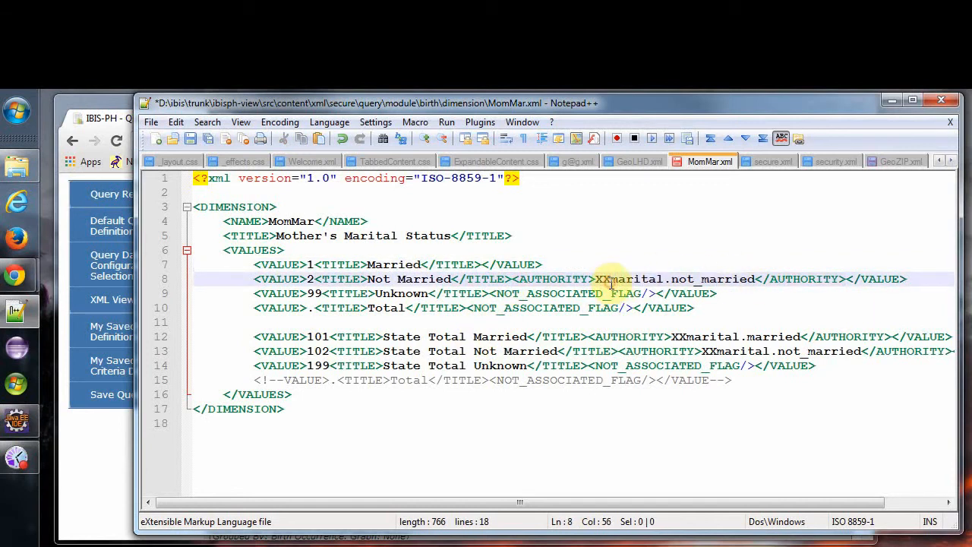
key("BackSpace")
key("BackSpace")
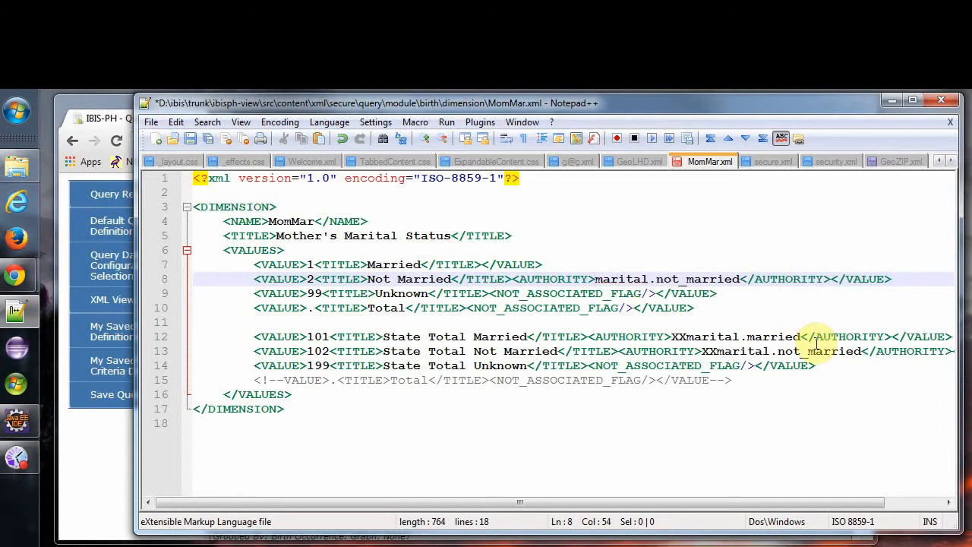
left_click(688, 323)
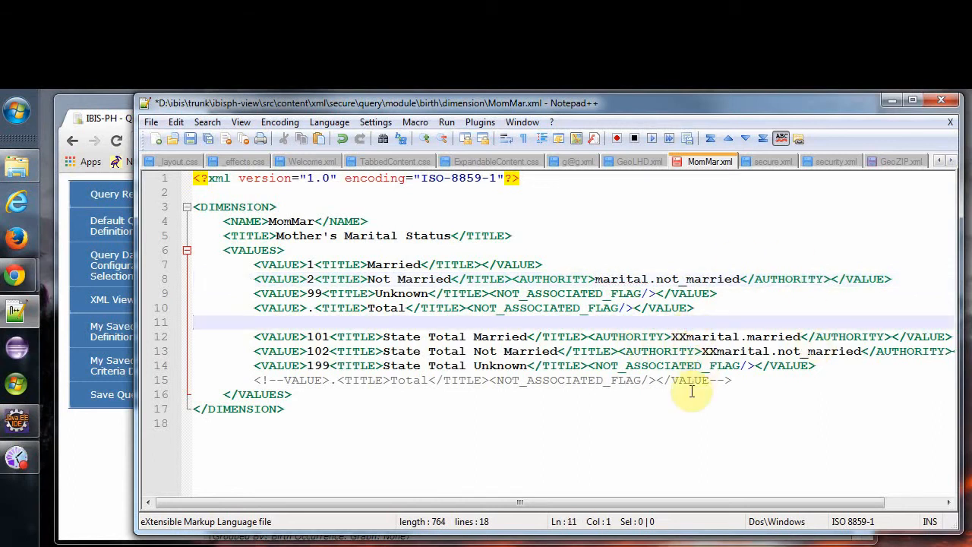
left_click(685, 336)
key("BackSpace")
key("BackSpace")
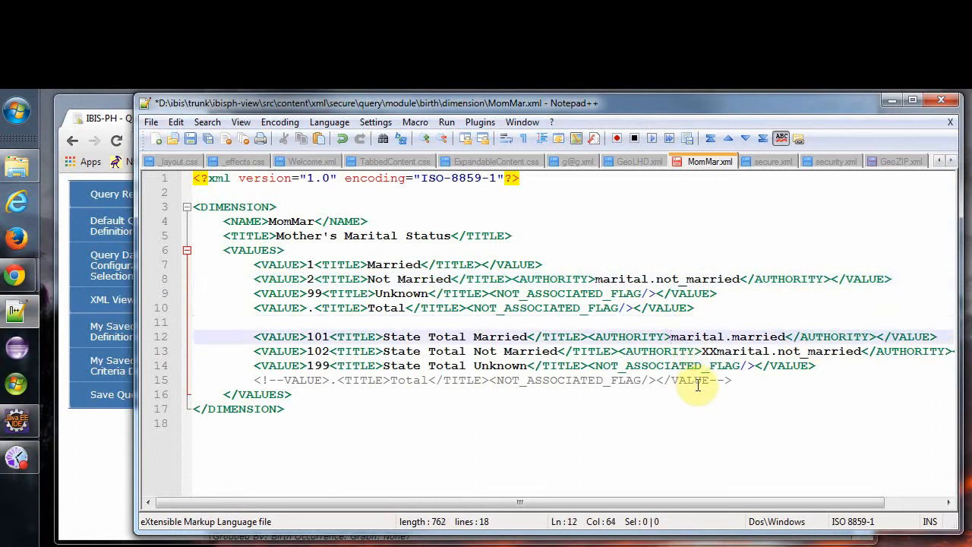
left_click(716, 352)
key("BackSpace")
key("BackSpace")
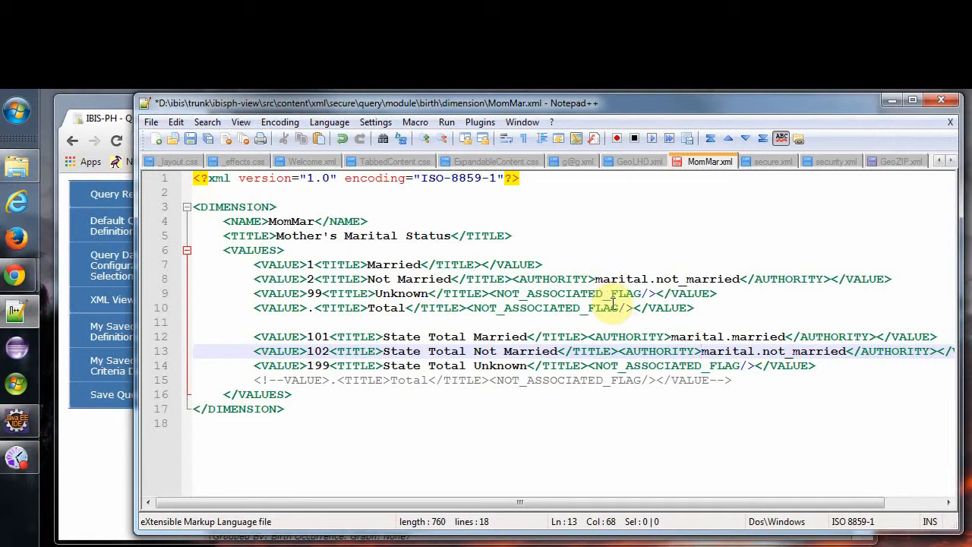
- Undo the XX prefix removals on the three authority names and save MomMar.xml
key("ctrl+z")
key("ctrl+z")
key("ctrl+z")
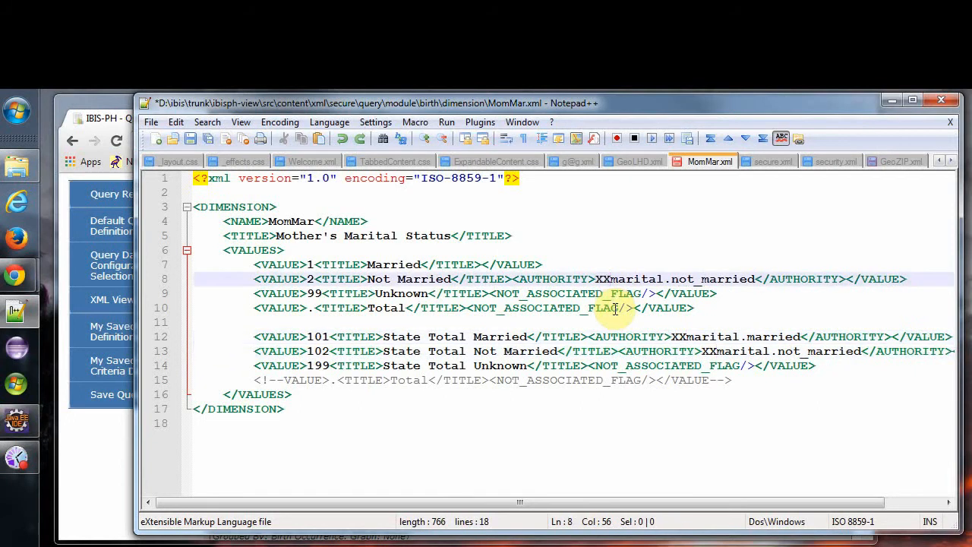
key("ctrl+s")
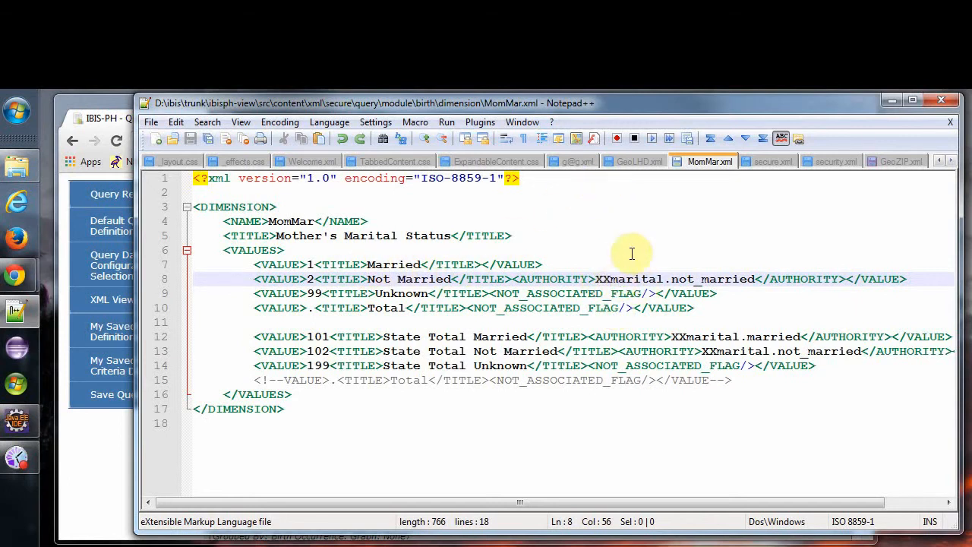
left_click(579, 162)
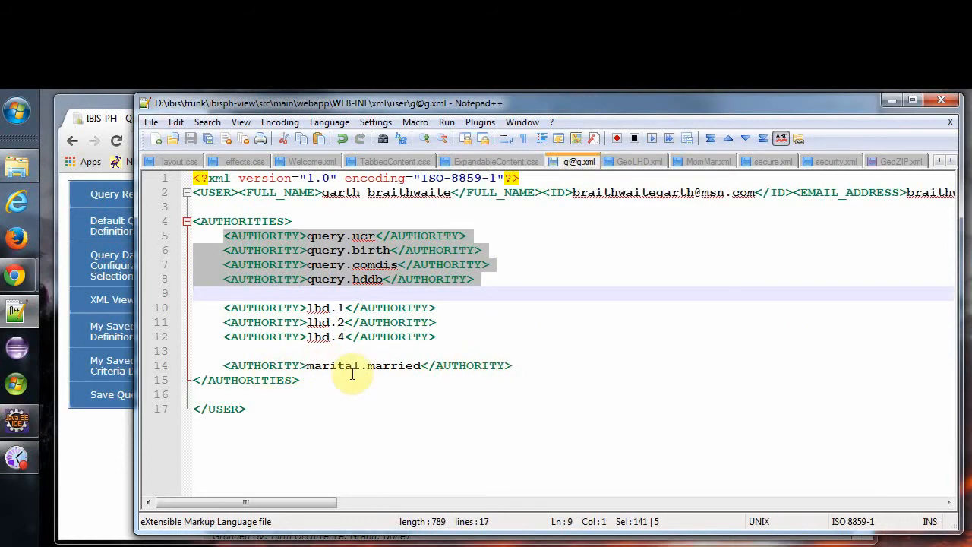
left_click_drag(512, 363, 232, 365)
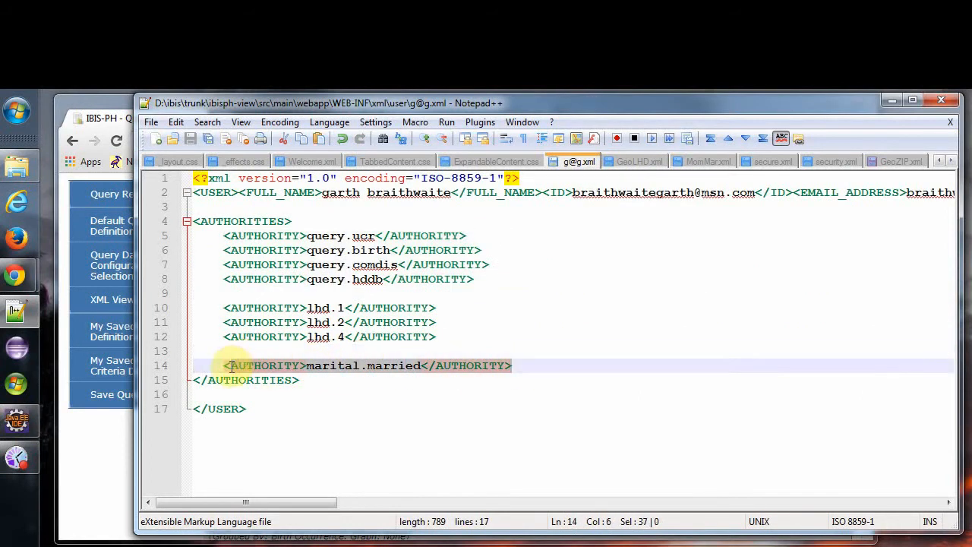
- Switch to Chrome, reload the default query builder definition and expand Step 3 on the mother's characteristics
left_click(88, 101)
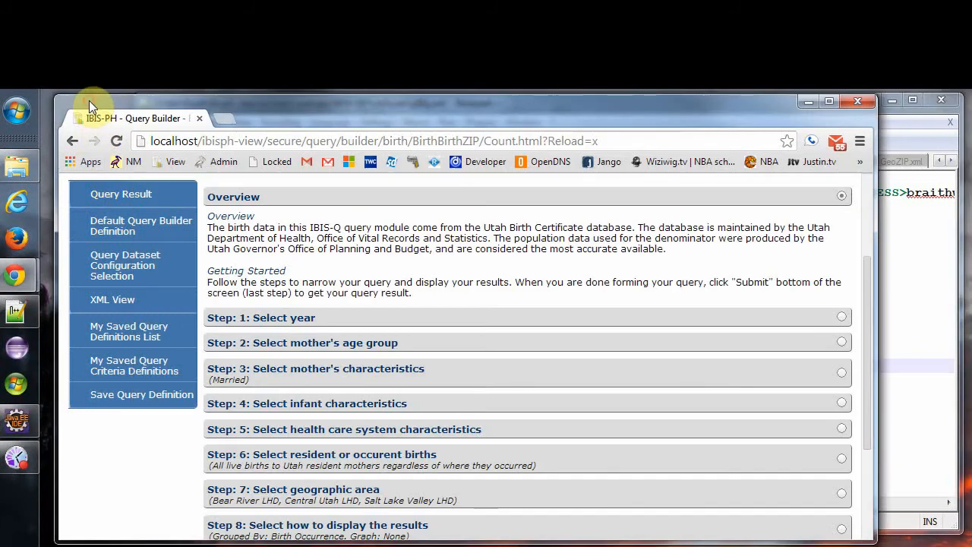
left_click(114, 229)
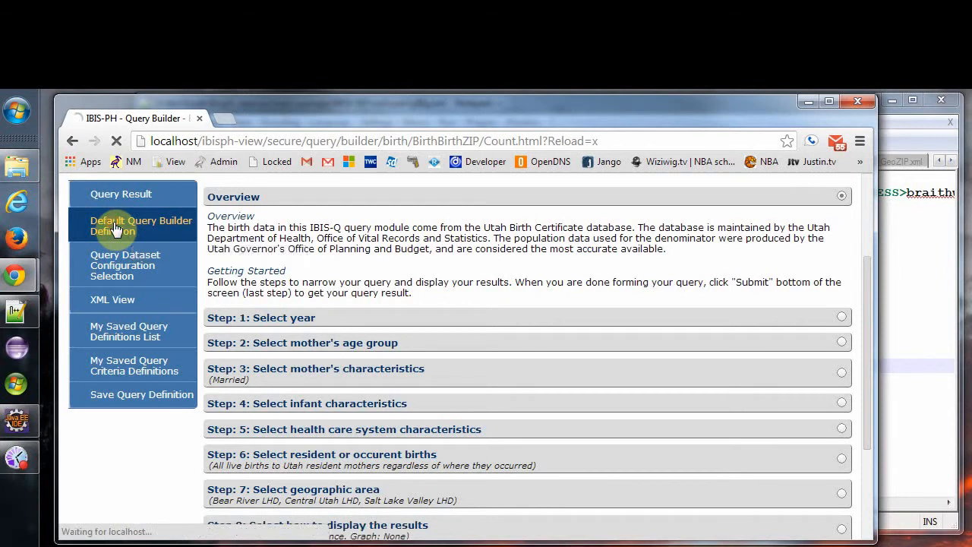
left_click_drag(290, 379, 291, 389)
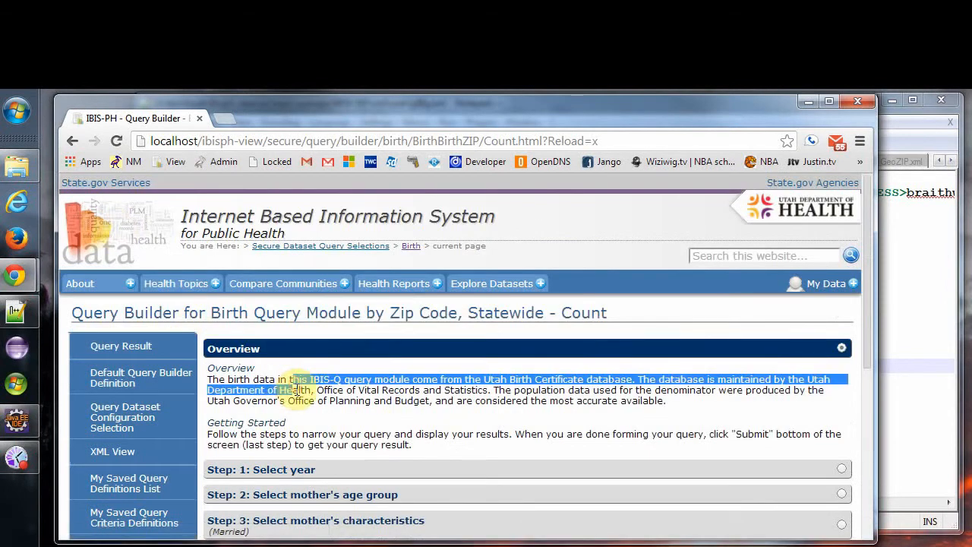
scroll(292, 389, "down", 2)
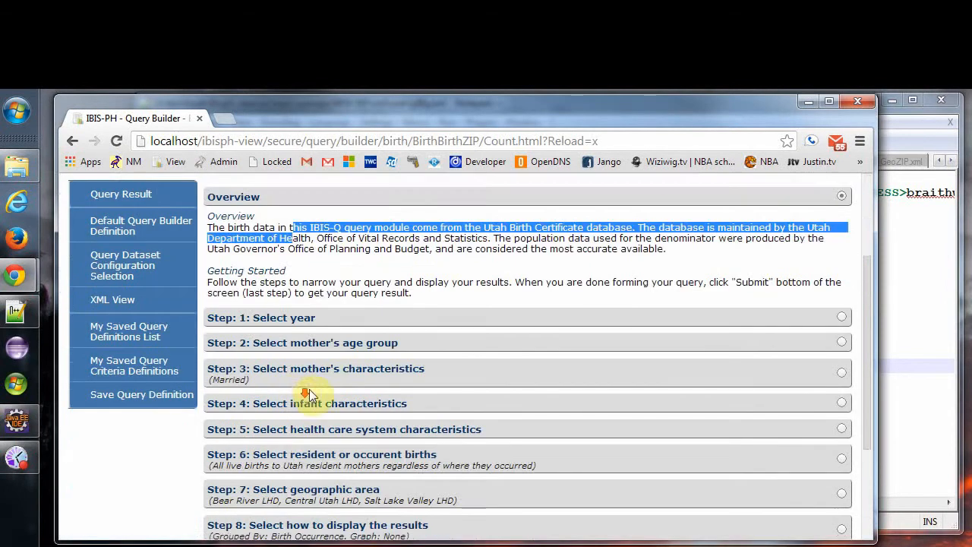
left_click(262, 372)
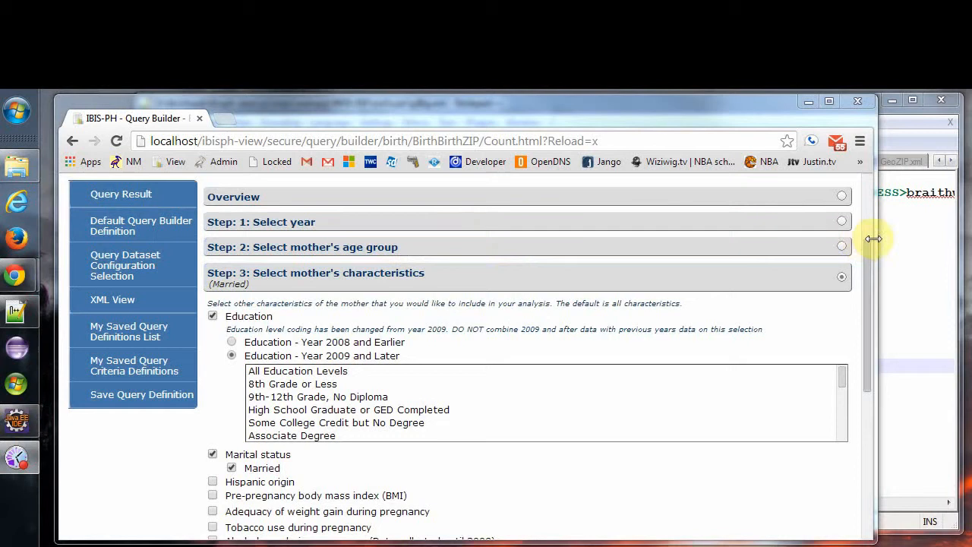
- Return to MomMar.xml in Notepad++ and change the Not Married authority to marital.not_married by removing its XX prefix
left_click(918, 255)
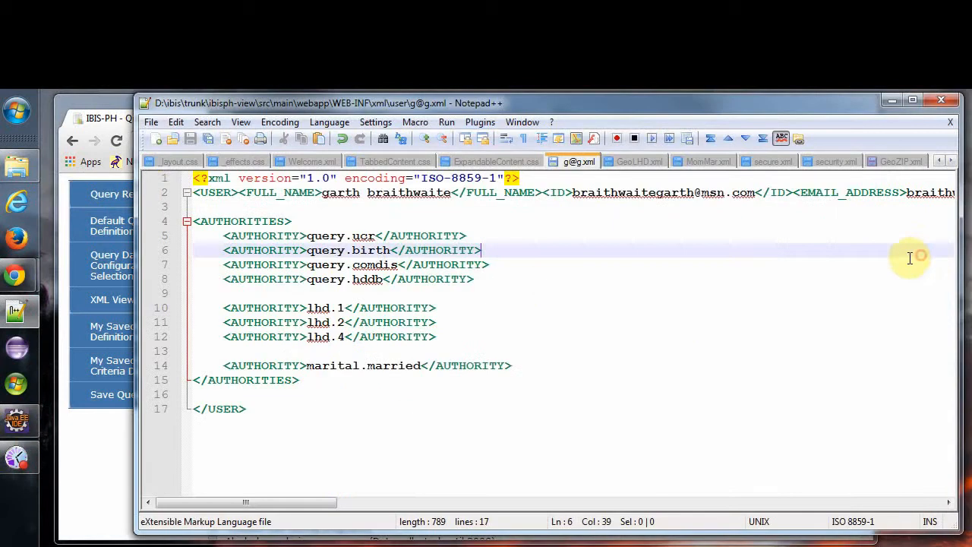
left_click(713, 162)
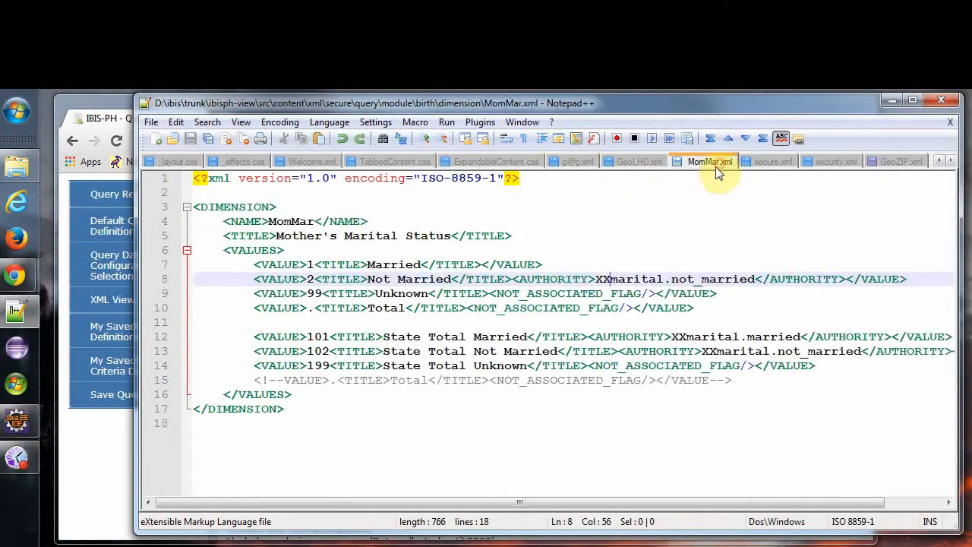
left_click(613, 280)
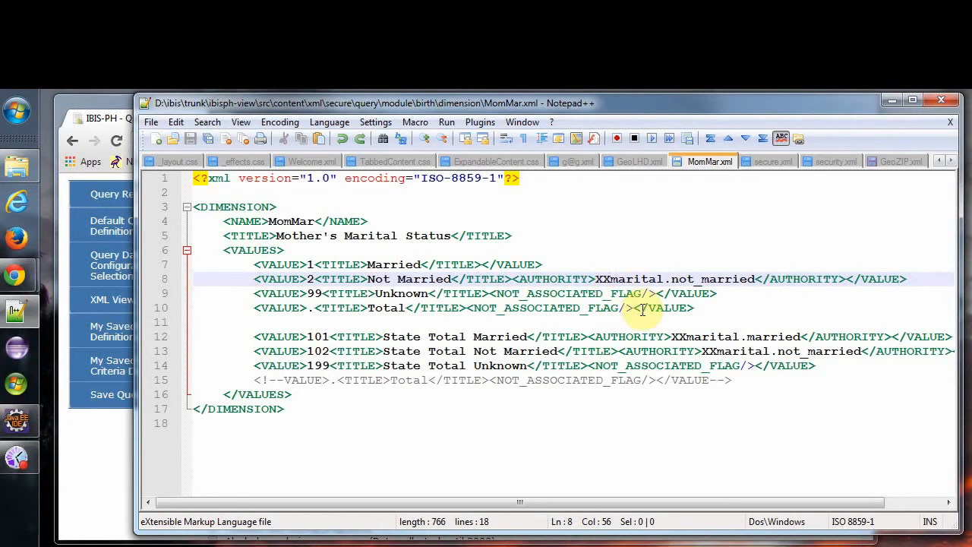
key("BackSpace")
key("BackSpace")
- Remove the XX prefix from the State Total Married entry's authority so it reads marital.married
key("Down")
key("Down")
key("Down")
key("Down")
key("Right")
key("Right")
key("Right")
key("Right")
key("Right")
key("Right")
key("Right")
key("Right")
key("Right")
key("Right")
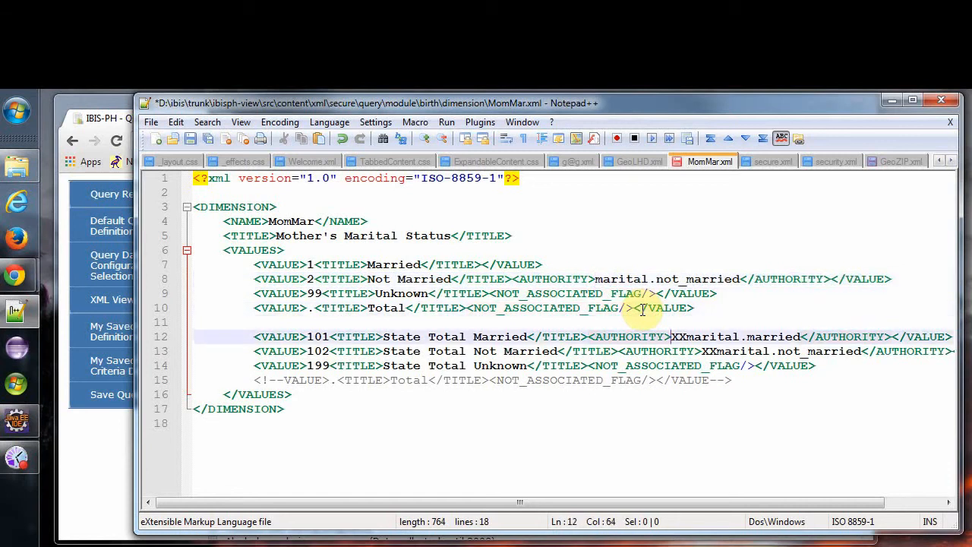
key("Delete")
key("Delete")
- Change the State Total Not Married entry's authority to marital.not_married and save MomMar.xml
key("Down")
key("Right")
key("Right")
key("Right")
key("Right")
key("Delete")
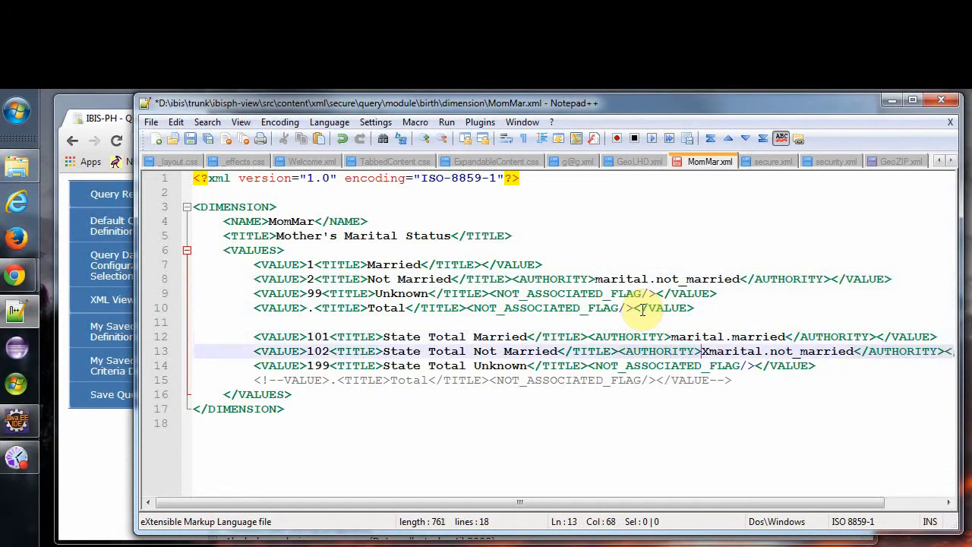
key("Delete")
key("Delete")
type("m")
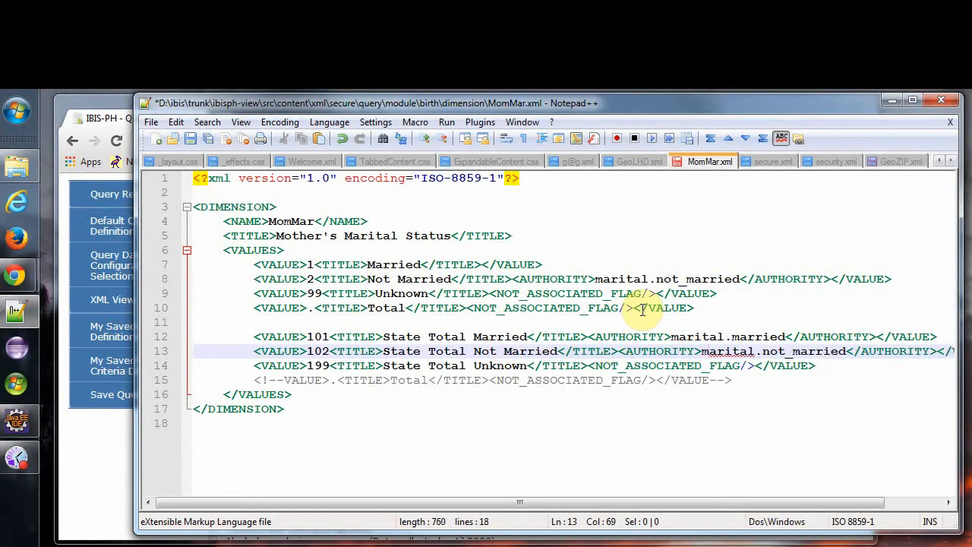
key("ctrl+s")
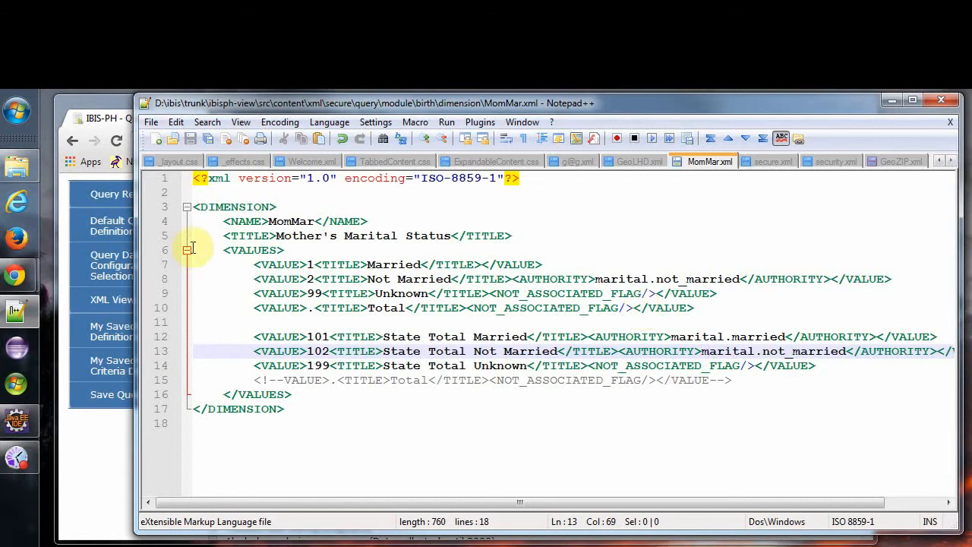
- Switch to Chrome, reload the default query definition and check the marital status choices under Step 3
left_click(90, 99)
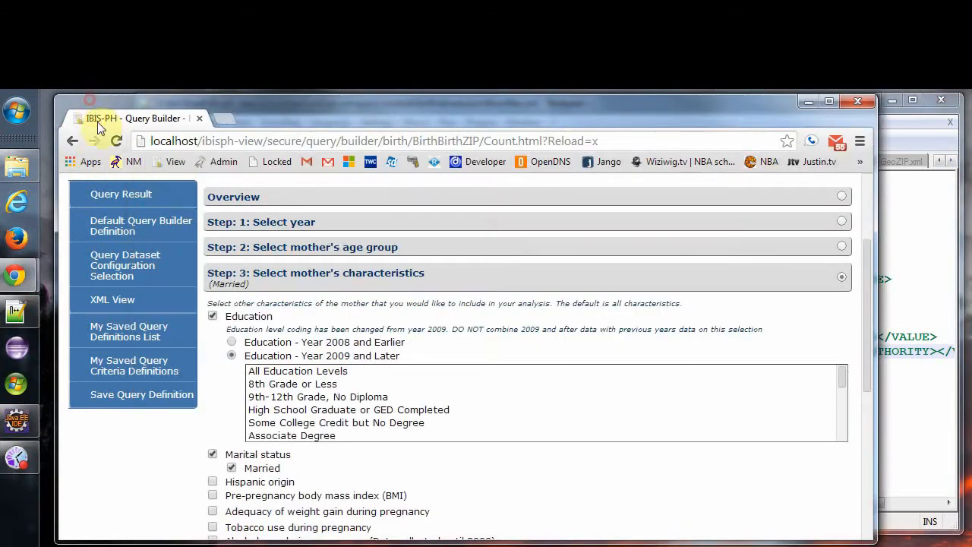
left_click(121, 225)
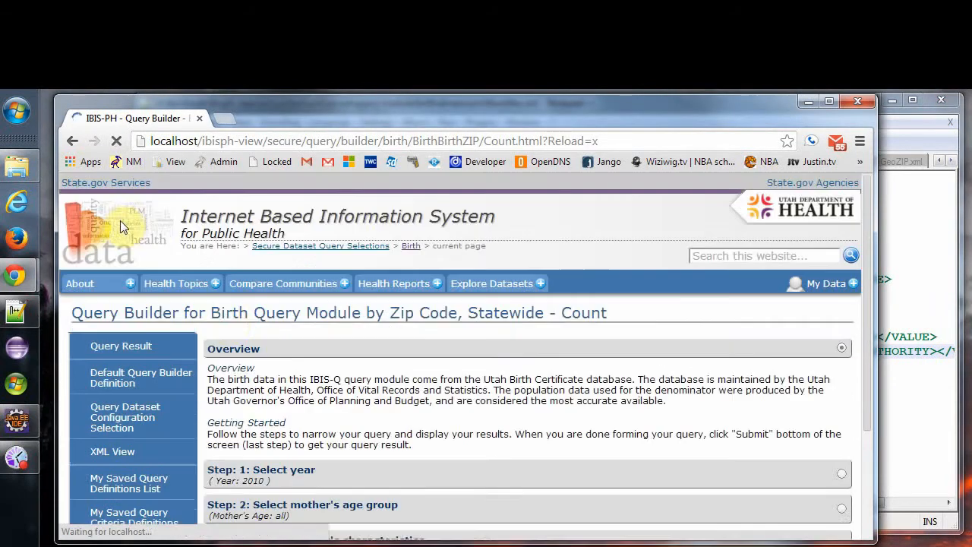
scroll(430, 436, "down", 1)
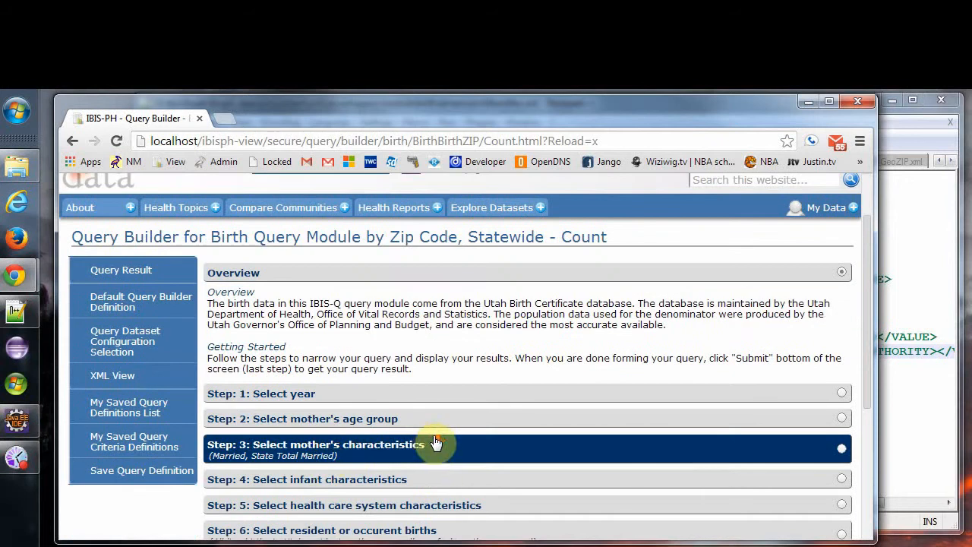
left_click(345, 454)
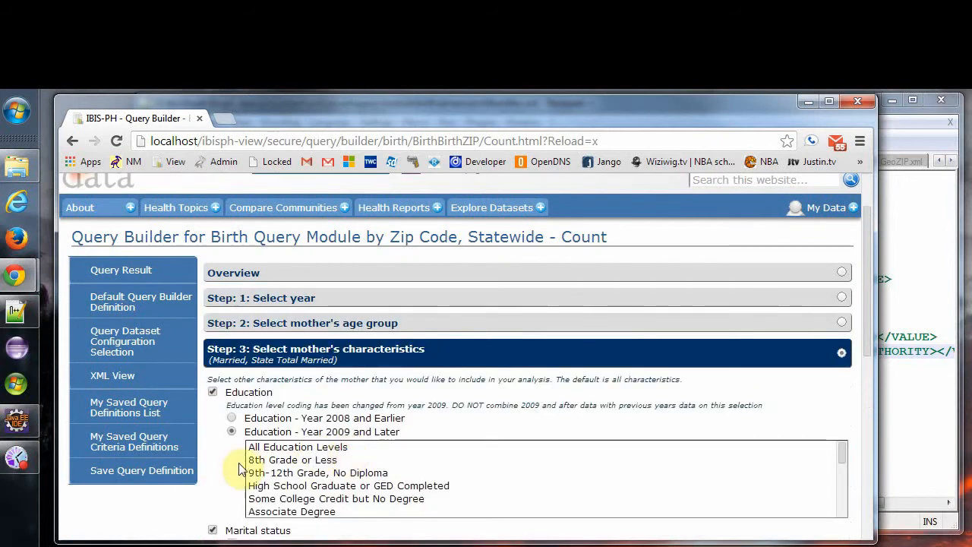
scroll(240, 466, "down", 1)
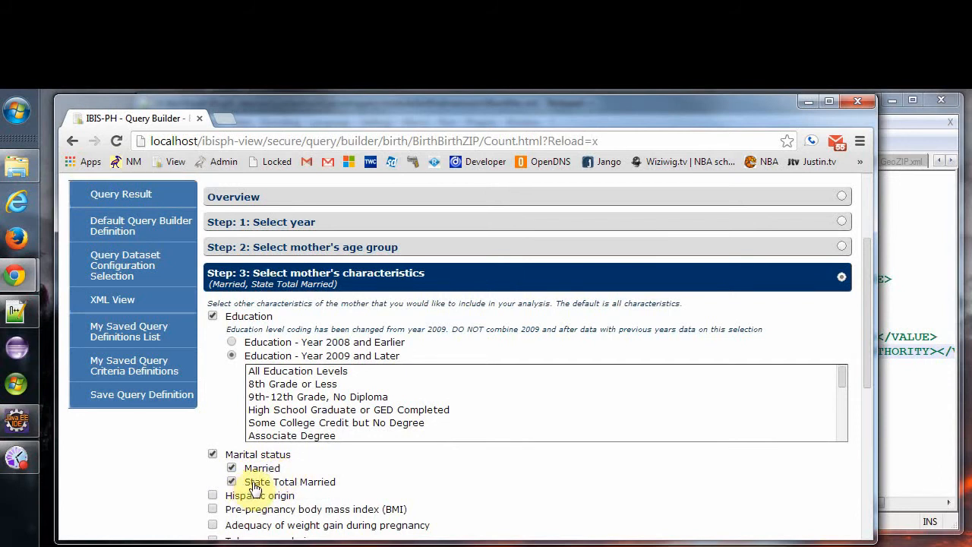
left_click(886, 294)
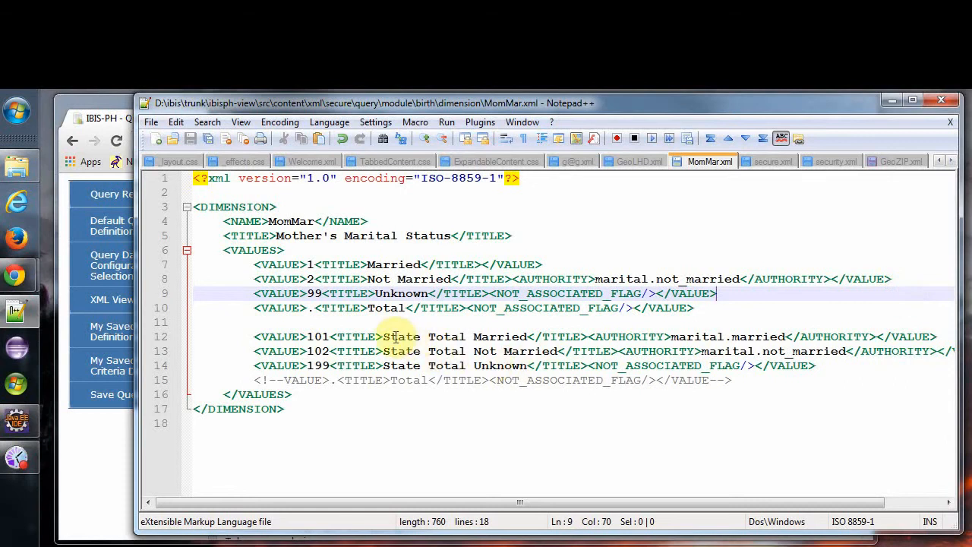
left_click_drag(590, 339, 883, 336)
left_click(563, 162)
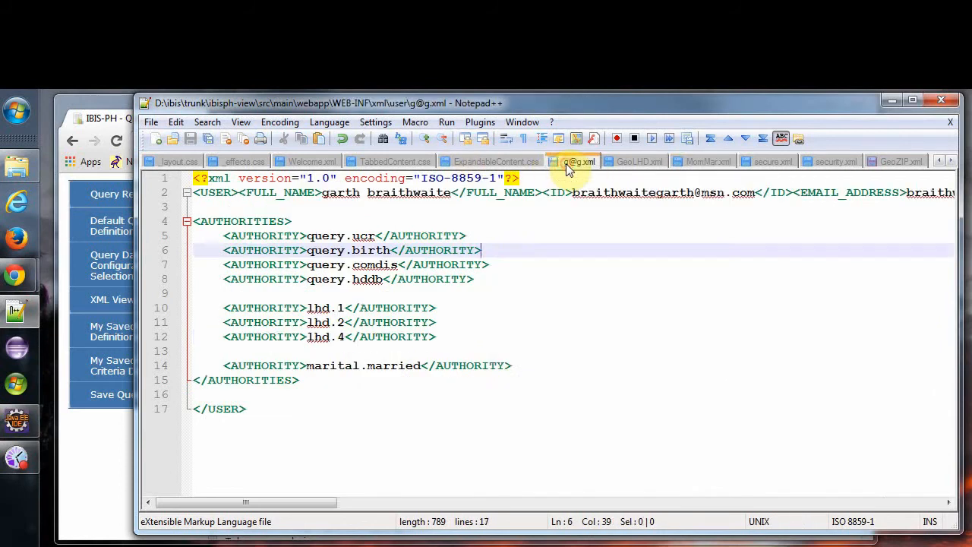
left_click_drag(513, 365, 224, 365)
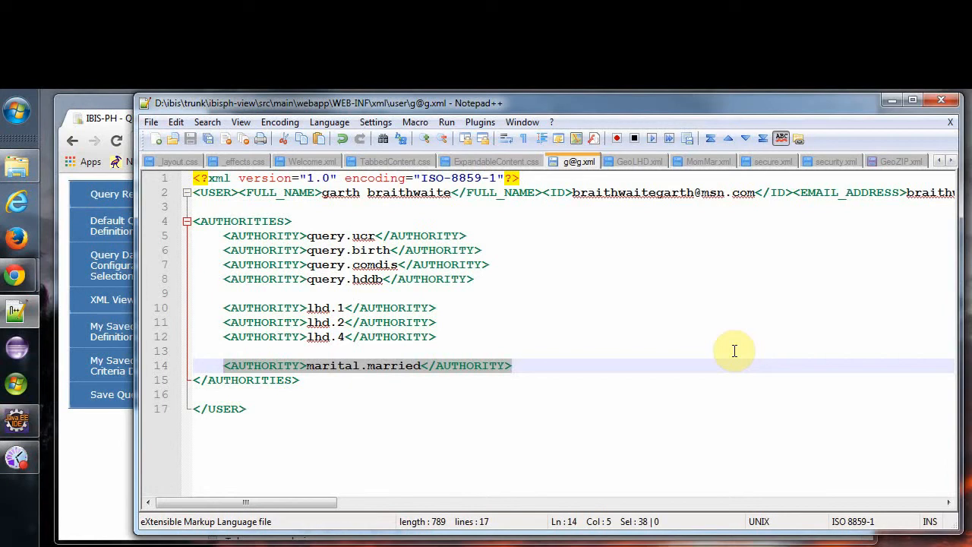
- Switch to Chrome, clear the Married and Marital status selections under Step 3, and open the query result
left_click(121, 470)
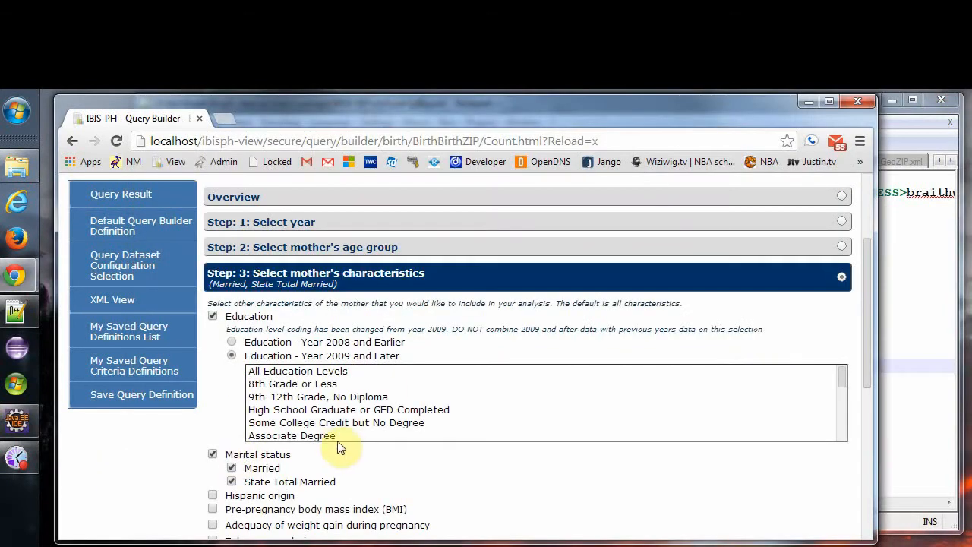
left_click(232, 468)
left_click(213, 454)
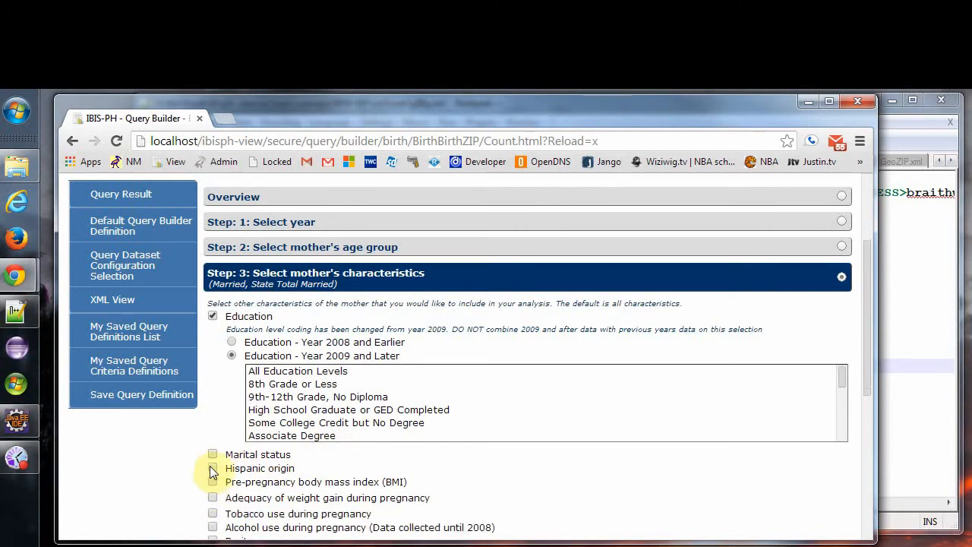
left_click(148, 190)
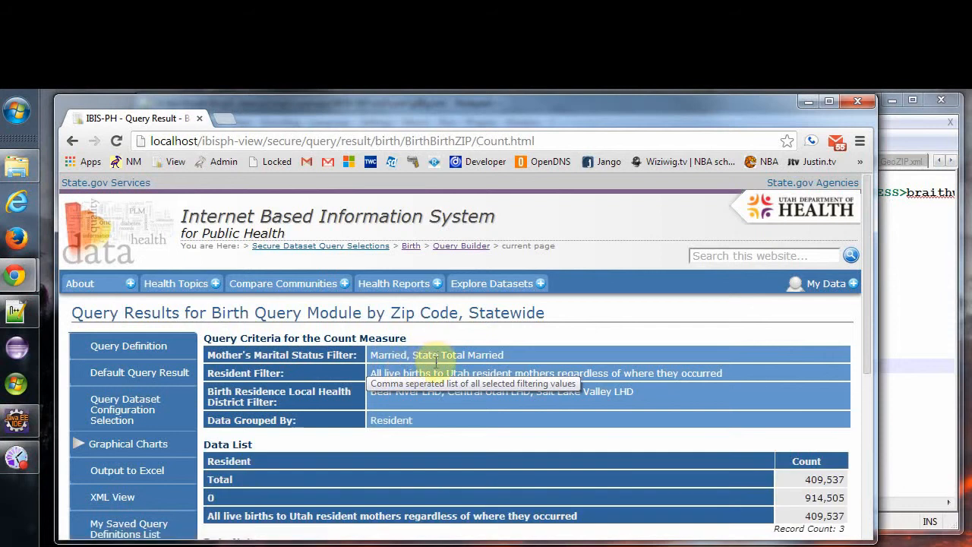
- Switch to Notepad++, view the ZIP entries in GeoZIP.xml, and copy the Salt Lake Valley LHD entry's lhd.4 AUTHORITY element from GeoLHD.xml
scroll(436, 362, "down", 1)
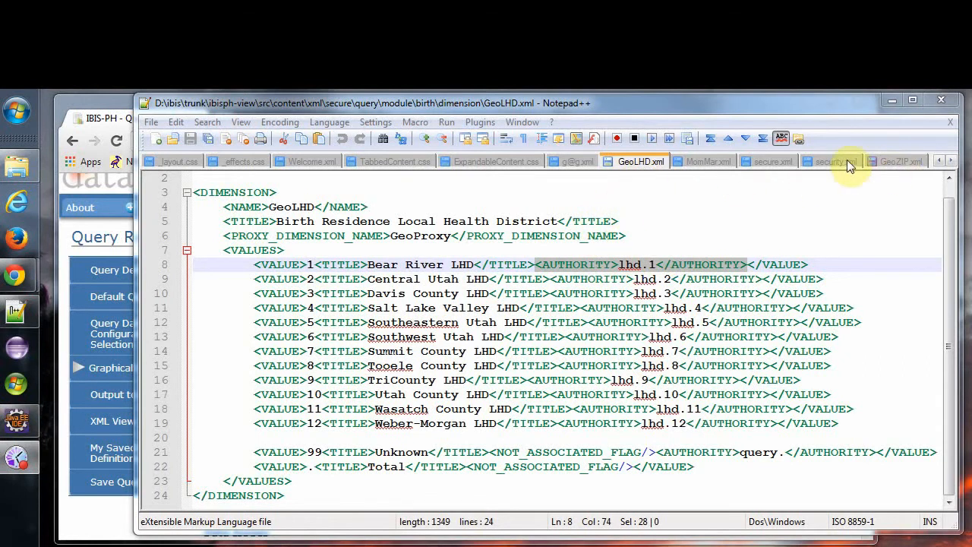
left_click(890, 161)
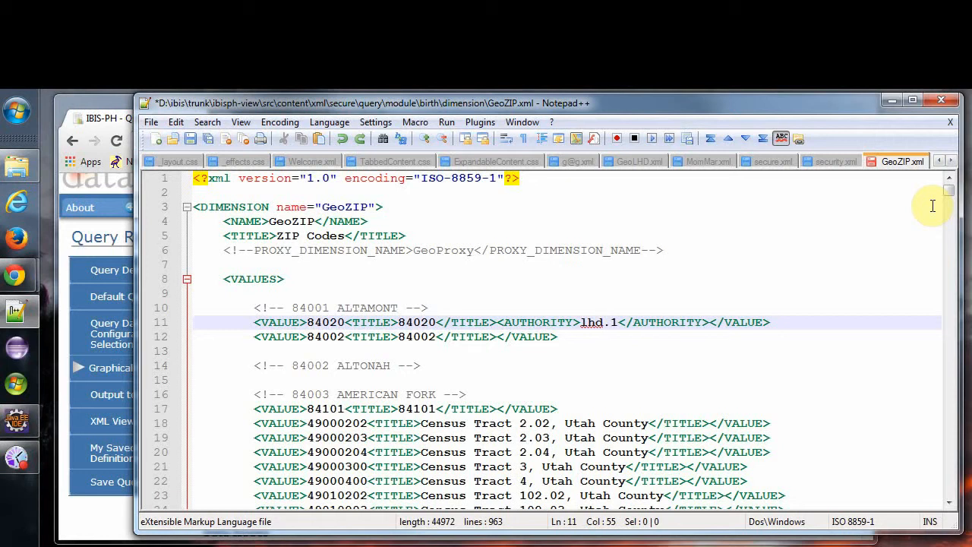
left_click(634, 161)
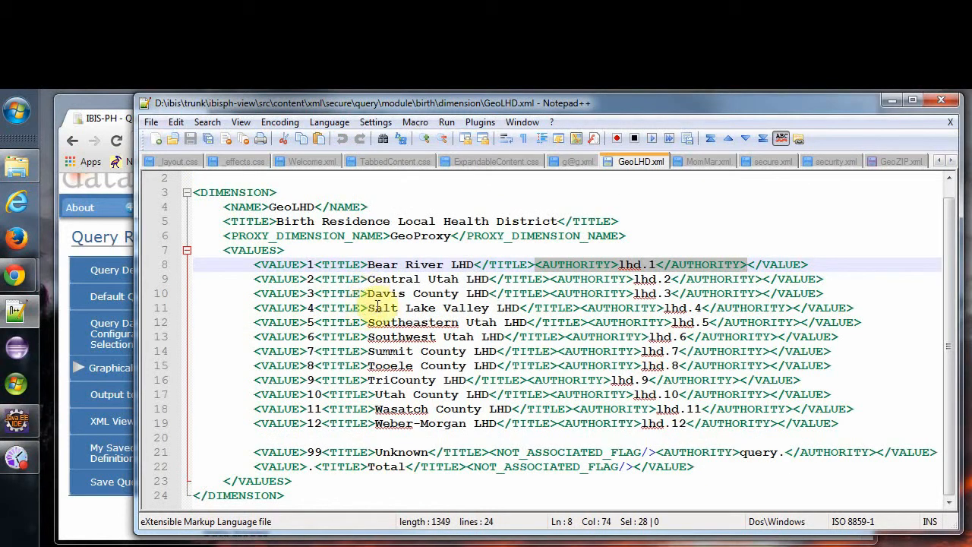
left_click_drag(368, 307, 520, 309)
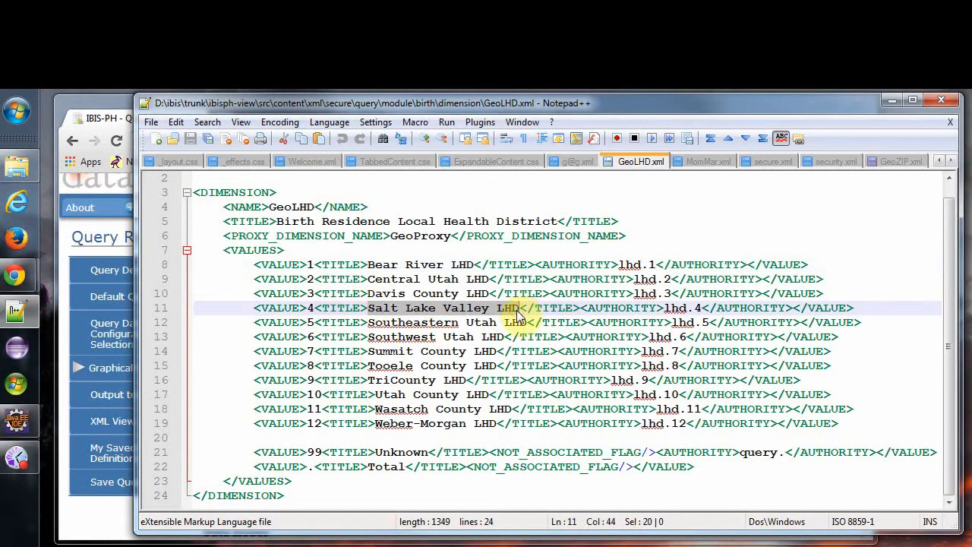
left_click_drag(581, 309, 795, 307)
key("ctrl+c")
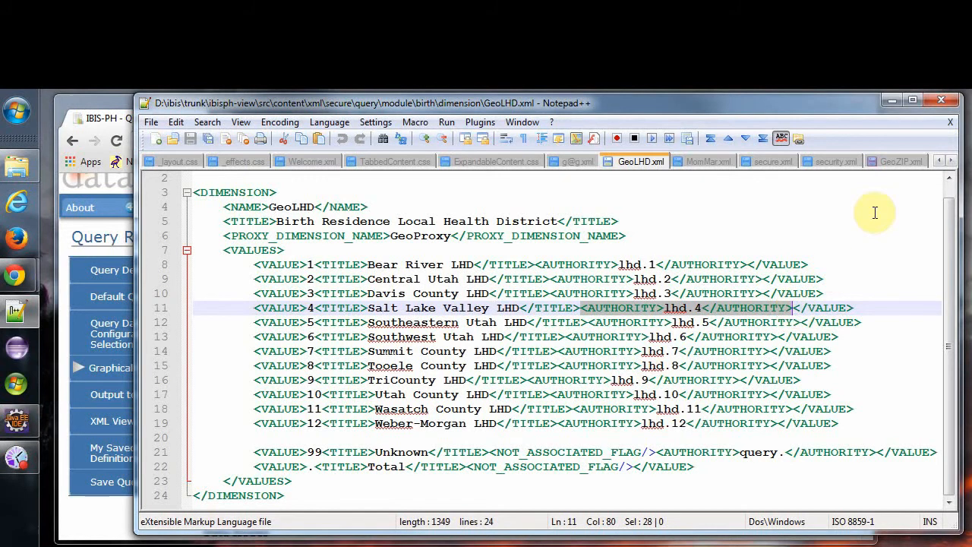
- Search GeoZIP.xml for "salt lake" and locate the census tract entries under 84020 DRAPER
left_click(899, 162)
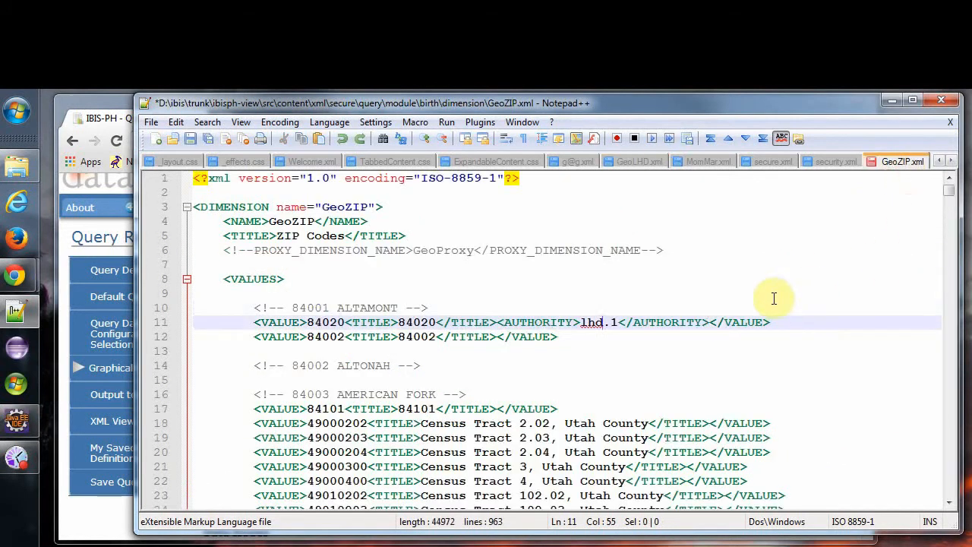
left_click(744, 322)
double_click(747, 323)
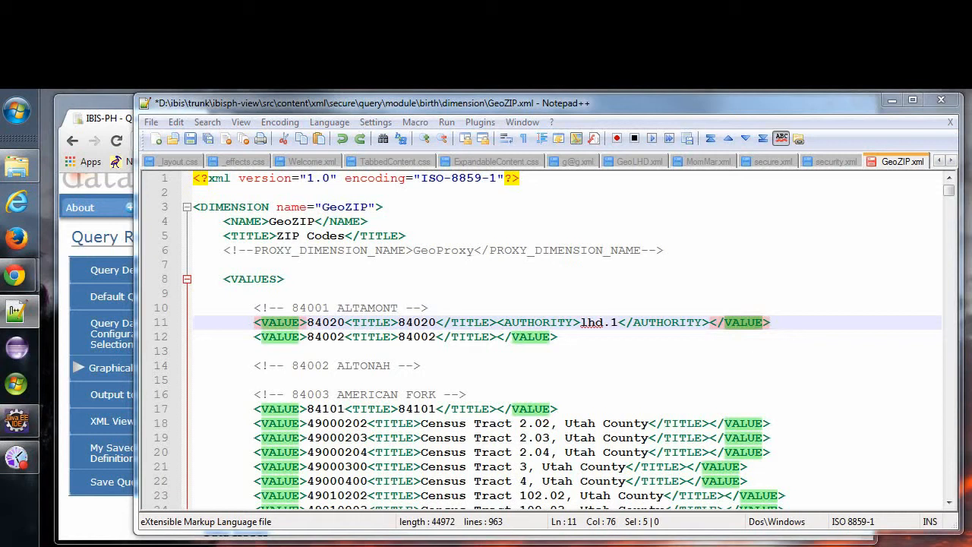
key("F3")
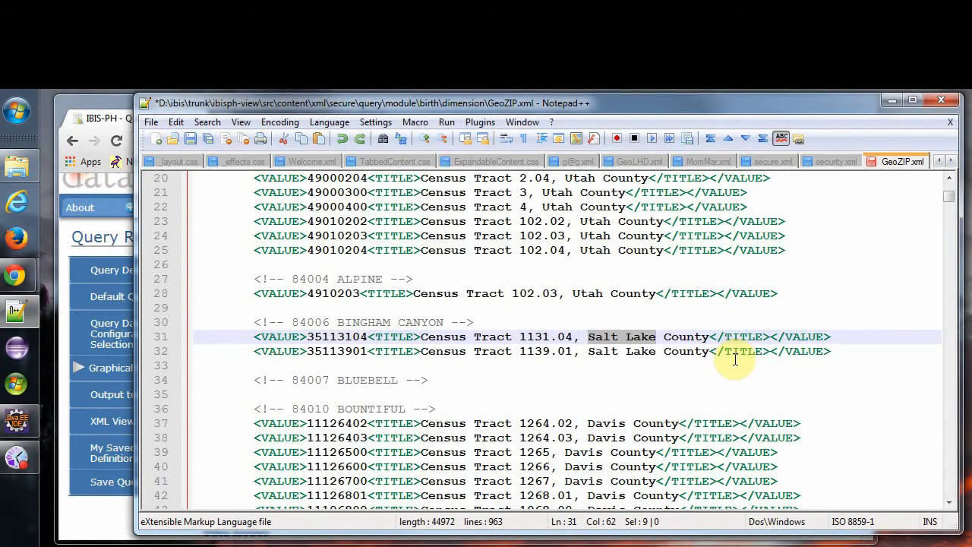
scroll(734, 359, "down", 11)
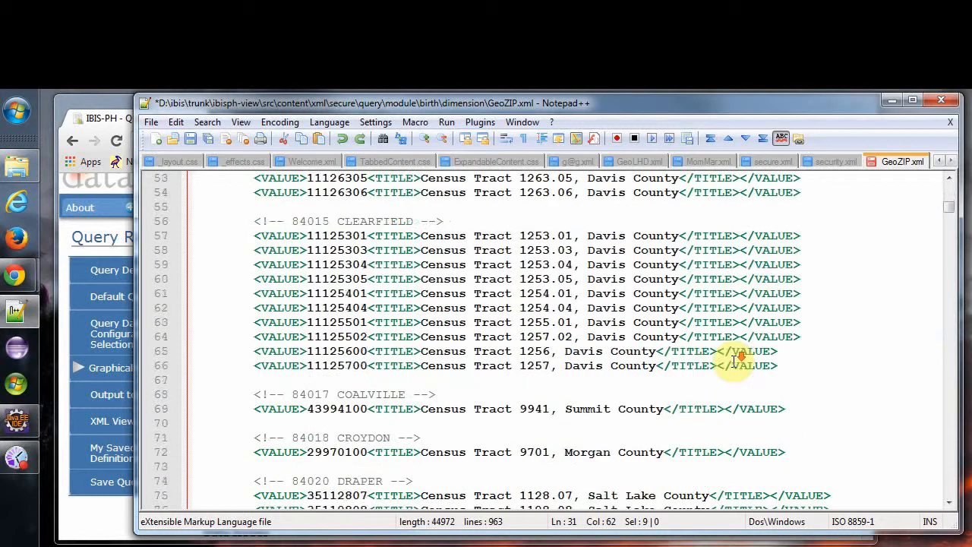
scroll(735, 358, "down", 4)
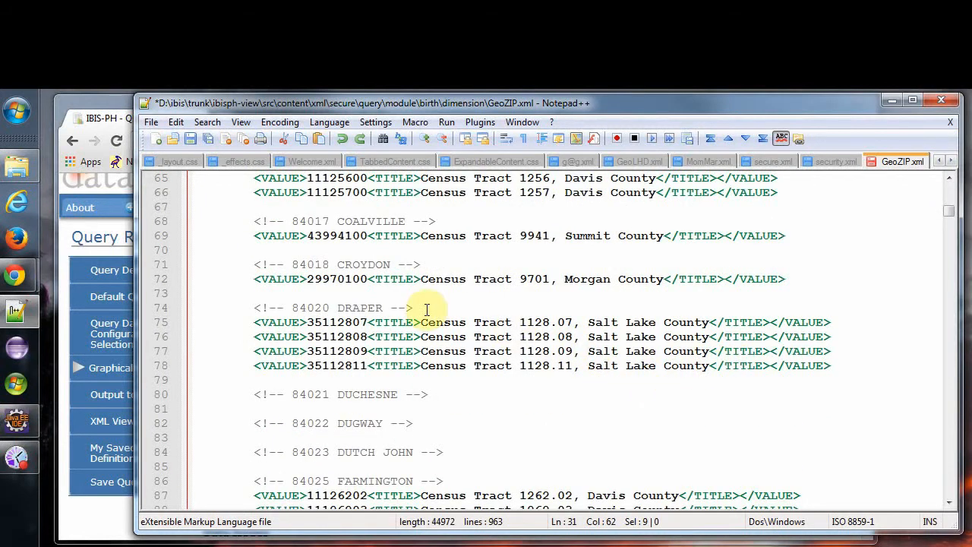
scroll(497, 322, "up", 8)
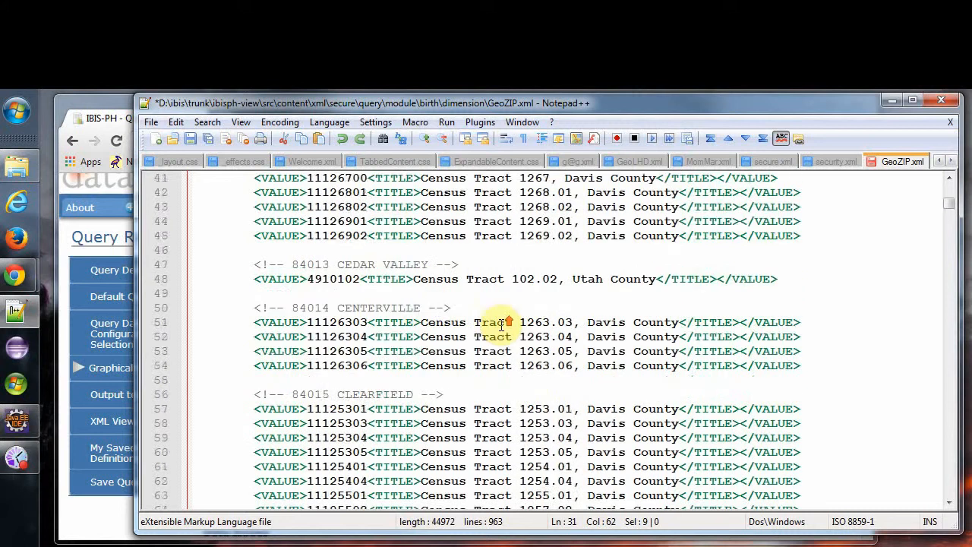
scroll(501, 322, "up", 2)
scroll(503, 322, "up", 2)
scroll(512, 325, "down", 4)
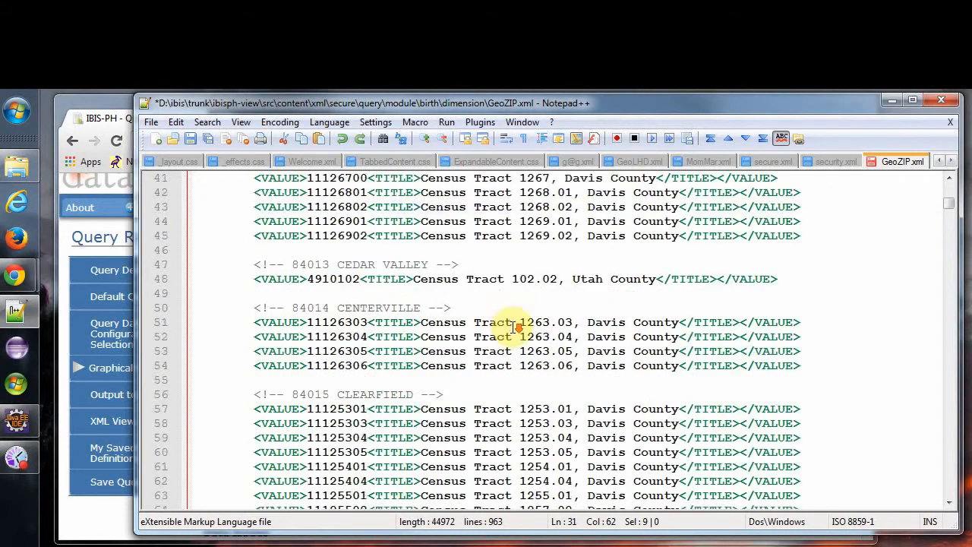
scroll(517, 325, "down", 6)
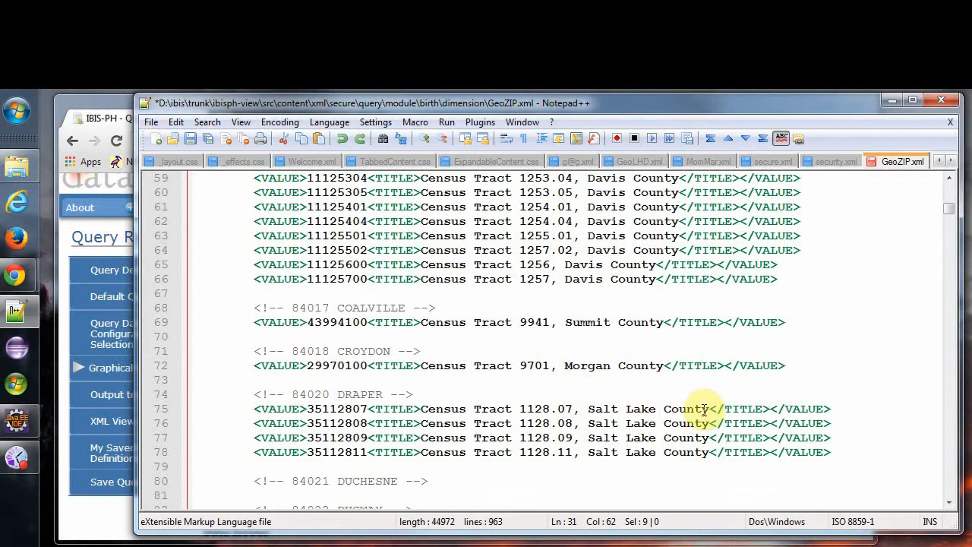
- Insert the copied lhd.4 AUTHORITY element after the title of each of the four 84020 DRAPER census tract entries
left_click(769, 408)
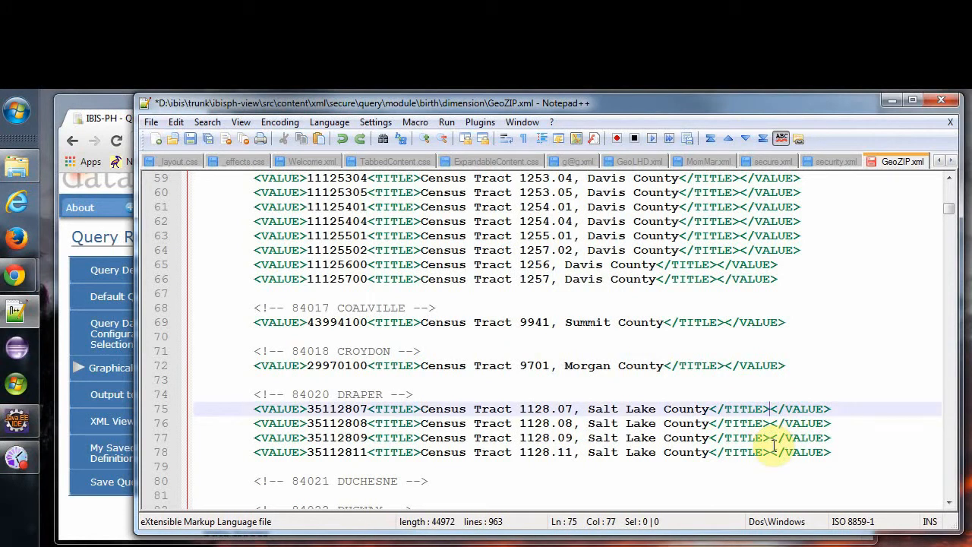
key("ctrl+v")
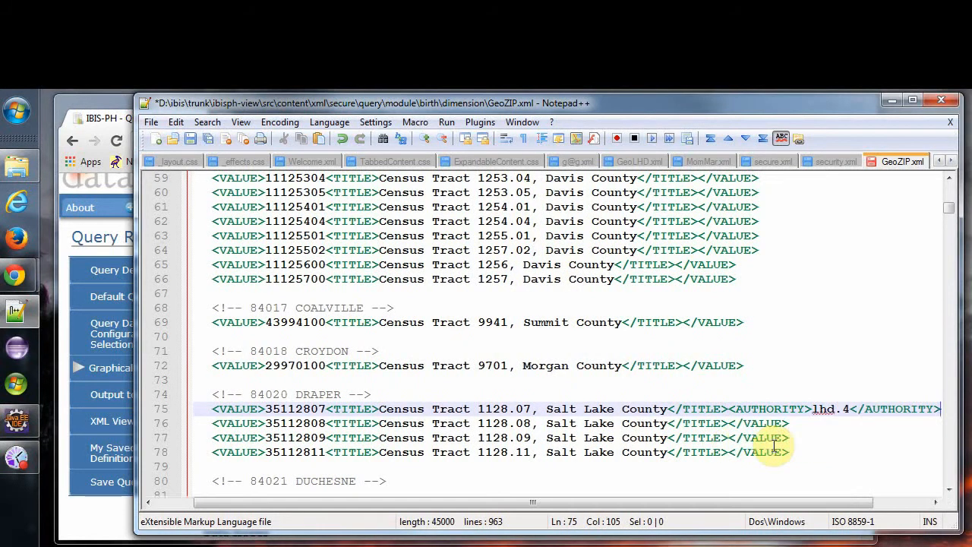
left_click(729, 423)
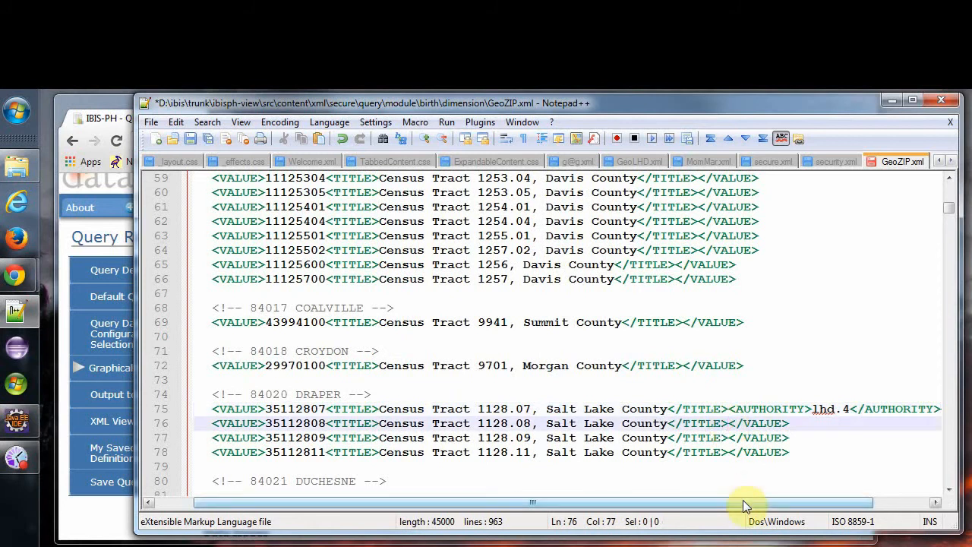
key("ctrl+v")
left_click(726, 437)
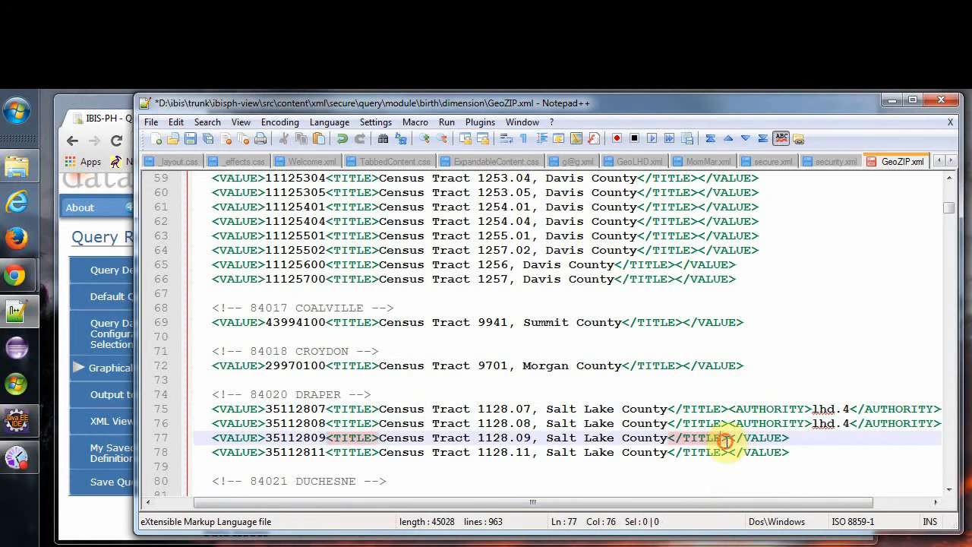
left_click(729, 438)
key("ctrl+v")
left_click(727, 451)
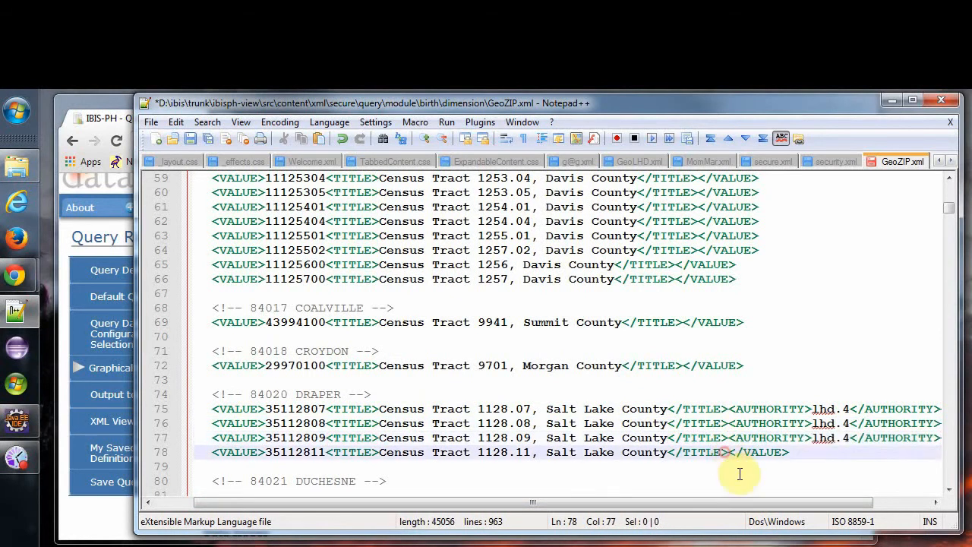
key("ctrl+v")
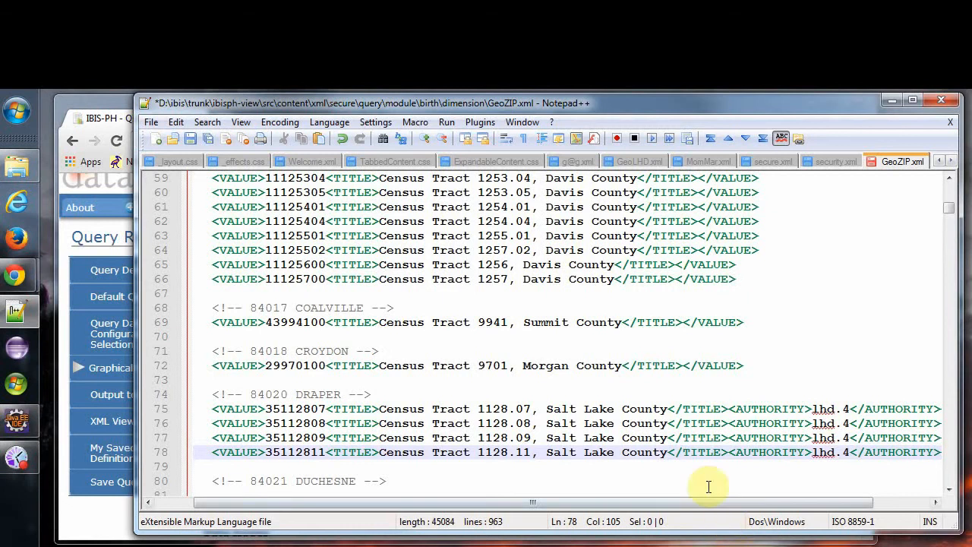
scroll(705, 486, "up", 4)
scroll(702, 484, "down", 2)
scroll(702, 483, "up", 8)
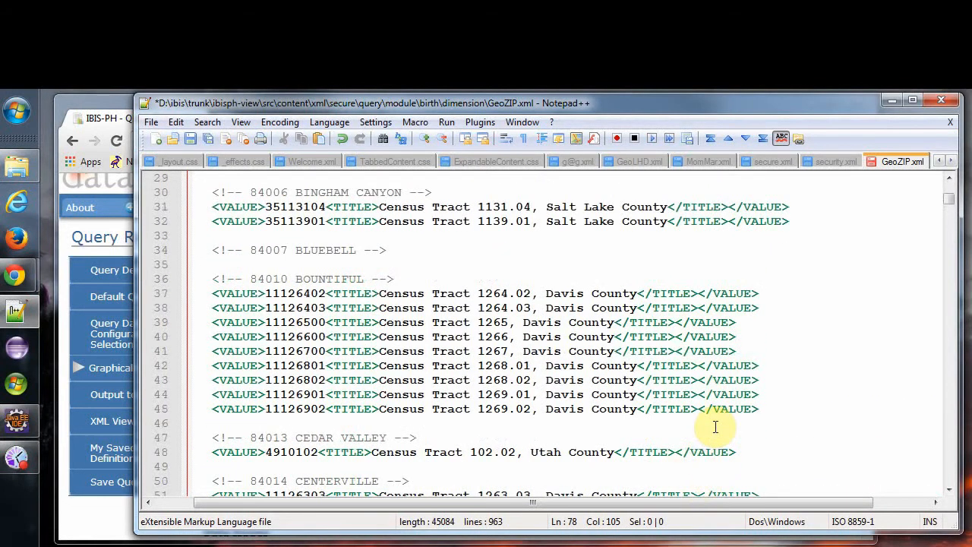
key("ctrl+shift+h")
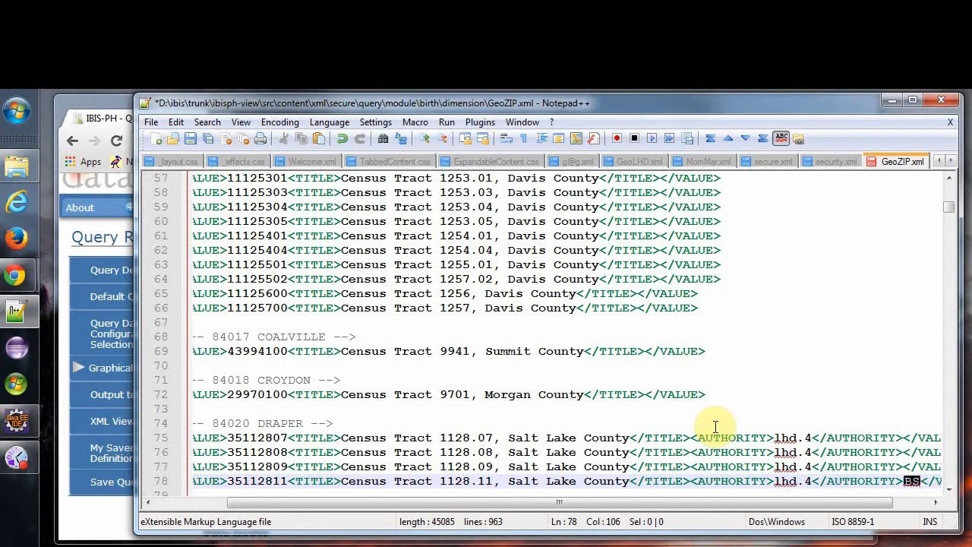
key("BackSpace")
- Set up a replacement in GeoZIP.xml of "Salt Lake County</TITLE>" with "Salt Lake County</TITLE><AUTHORITY>lhd.4</AUTHORITY>"
left_click_drag(948, 208, 949, 182)
left_click(638, 277)
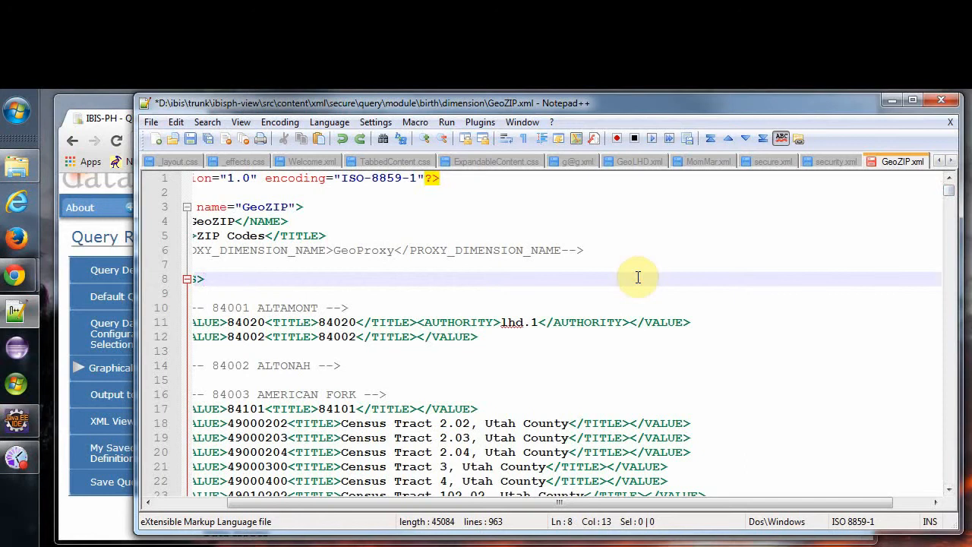
key("Right")
key("Right")
scroll(683, 278, "down", 1)
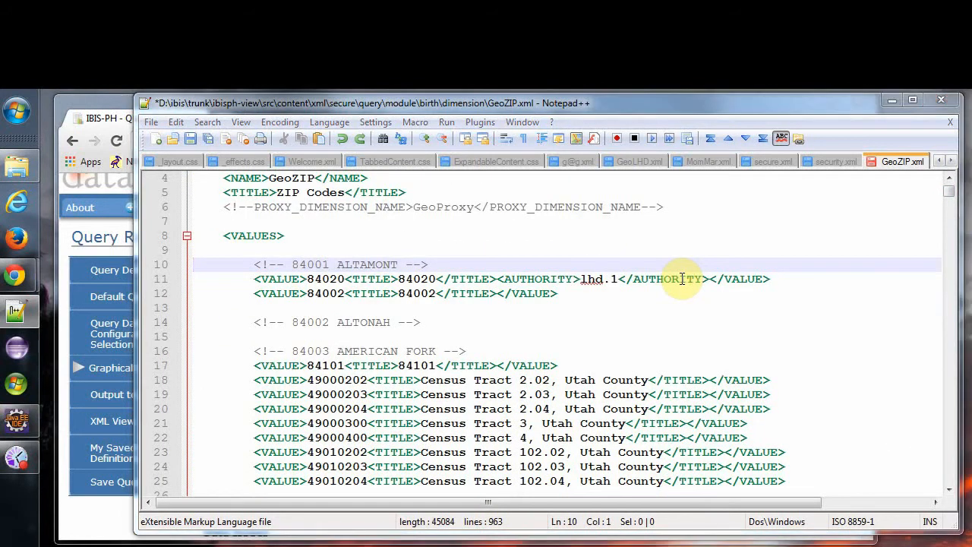
key("ctrl+h")
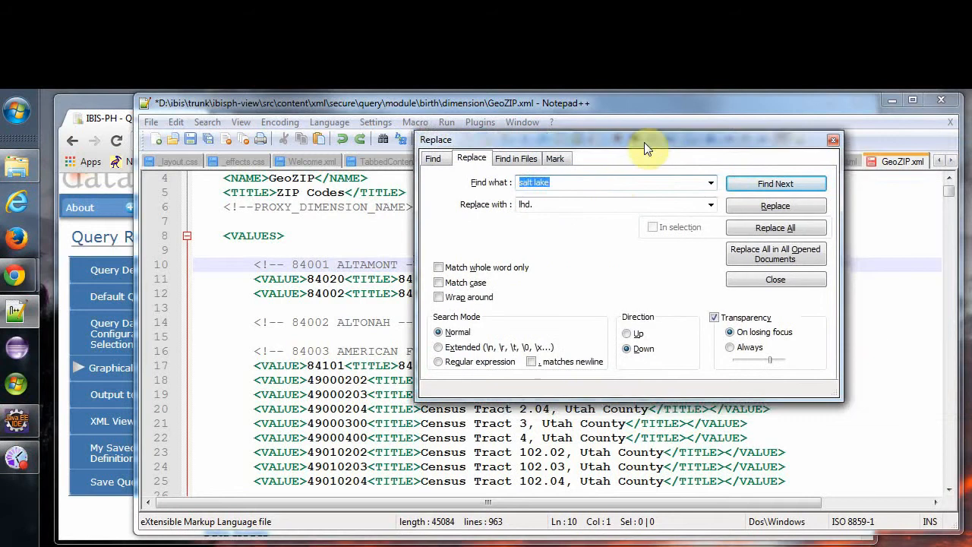
left_click_drag(644, 142, 627, 151)
left_click(601, 187)
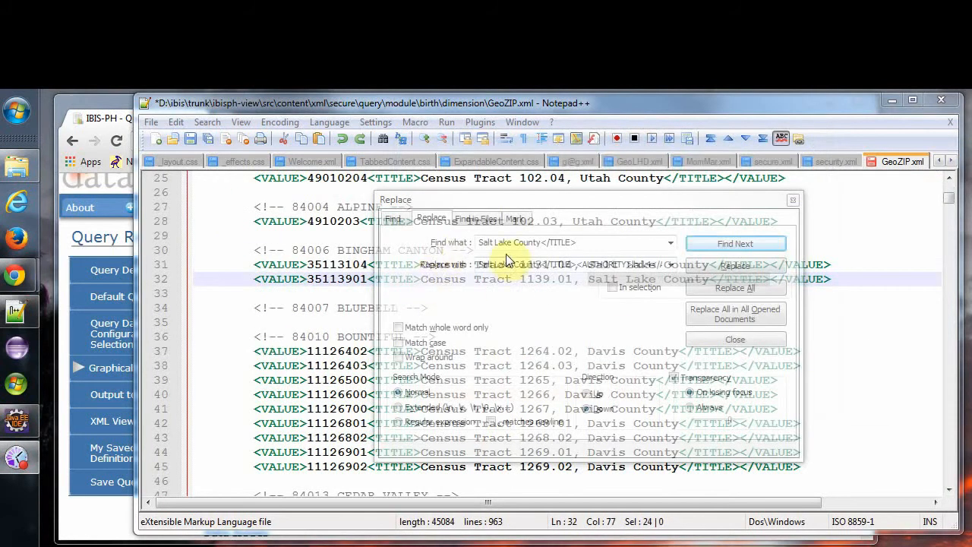
left_click(543, 201)
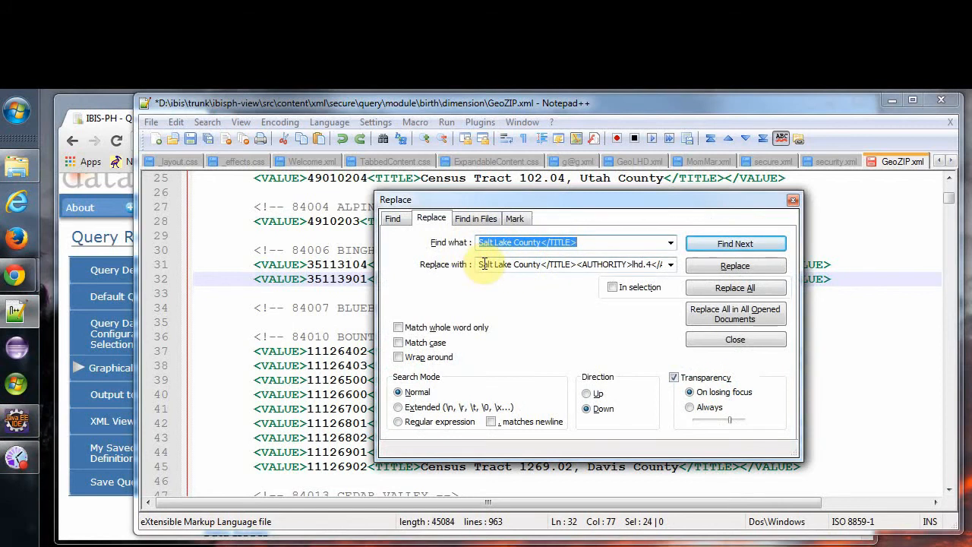
double_click(586, 263)
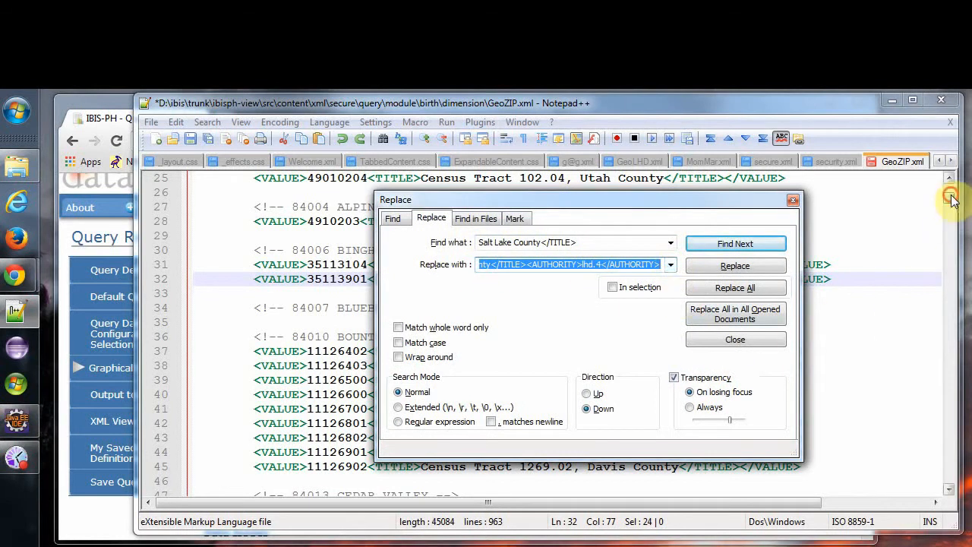
- Replace all Salt Lake County title matches from the beginning of GeoZIP.xml, and save the file
left_click_drag(948, 197, 948, 186)
left_click(741, 197)
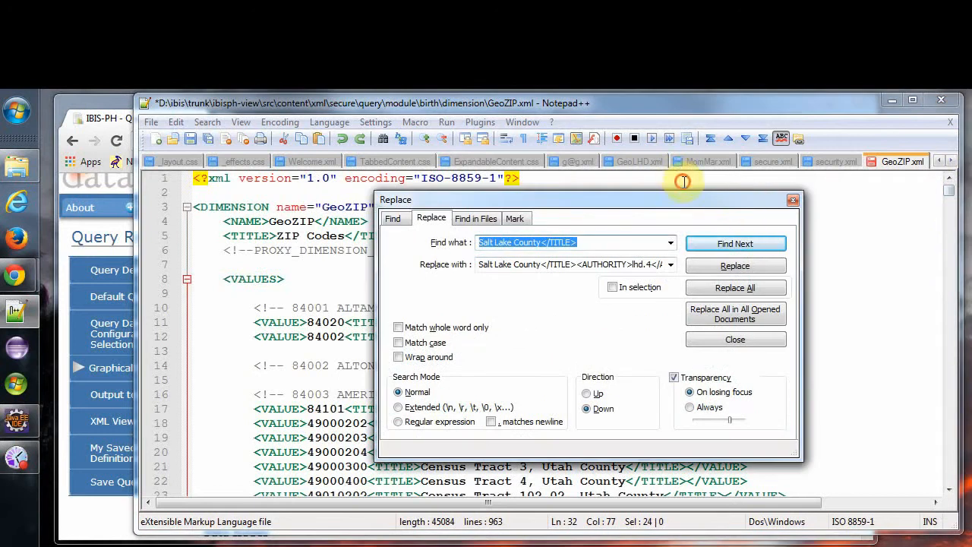
left_click(678, 177)
left_click(715, 292)
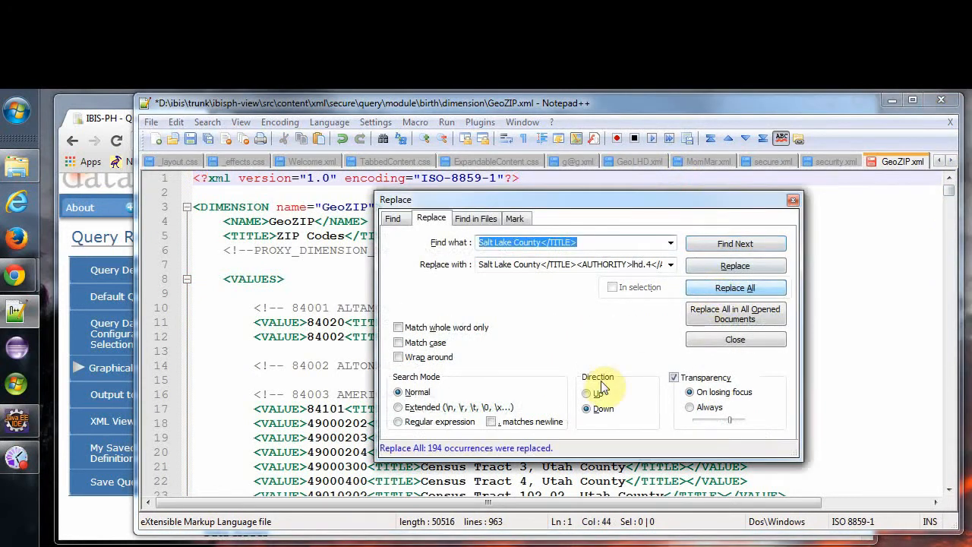
left_click(734, 339)
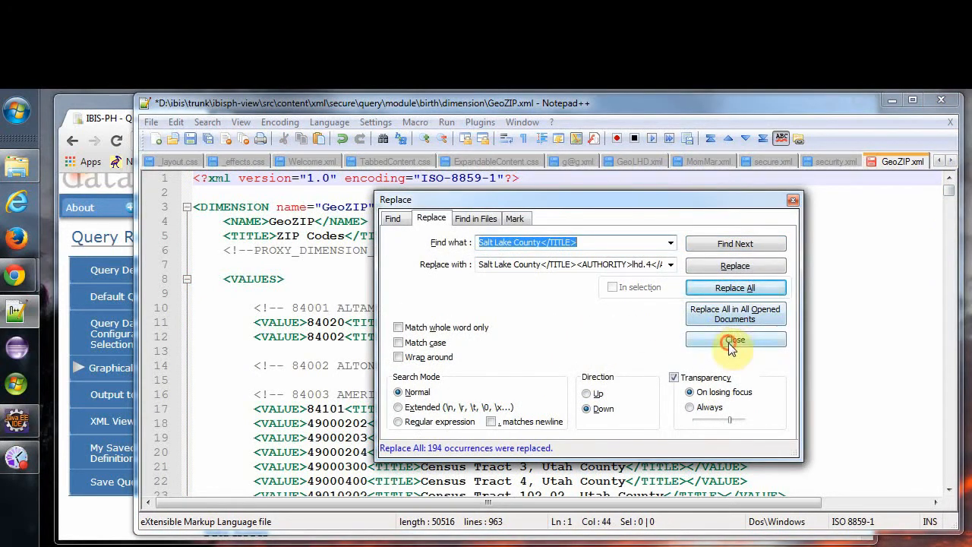
left_click(207, 141)
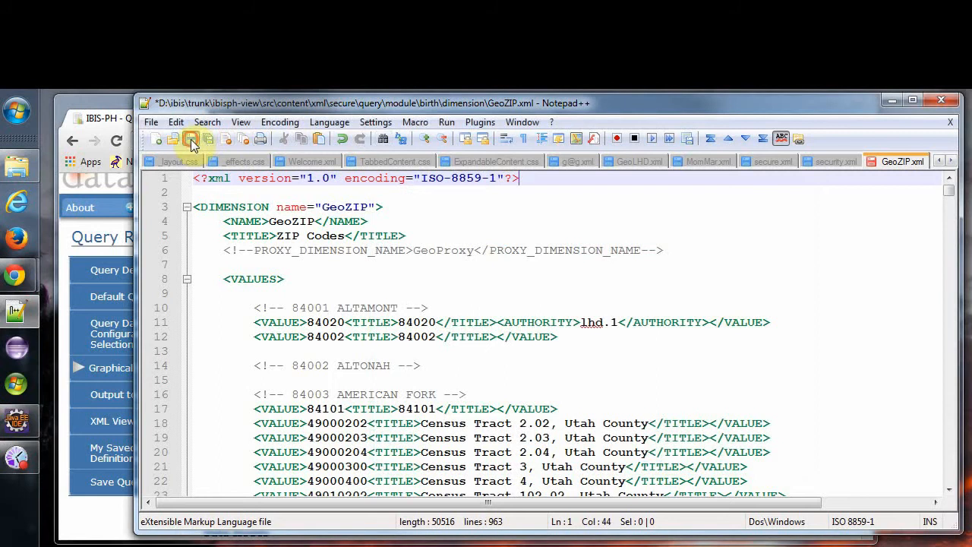
- Switch to Chrome, load the default birth query builder definition, and show the ZIP Code choices under Step 7's geographic area
left_click(118, 109)
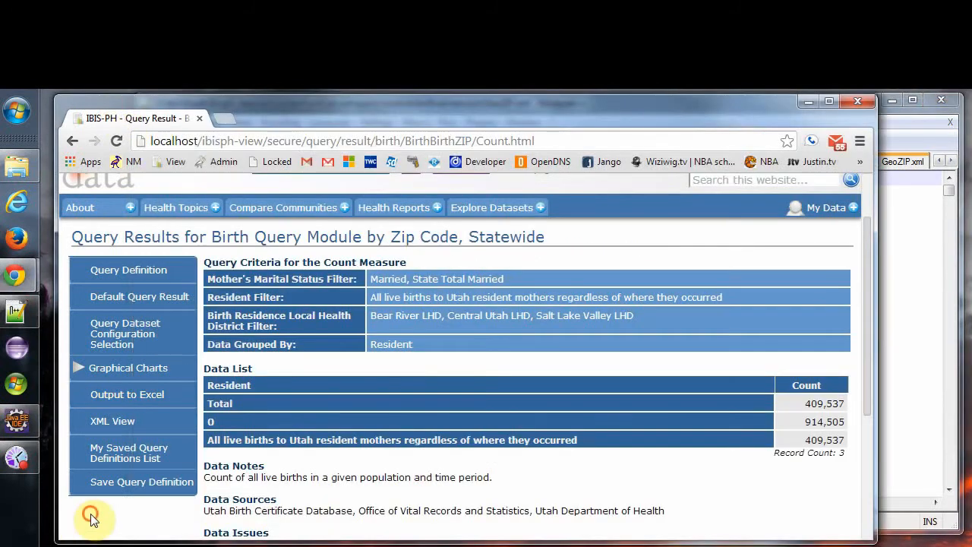
left_click(121, 278)
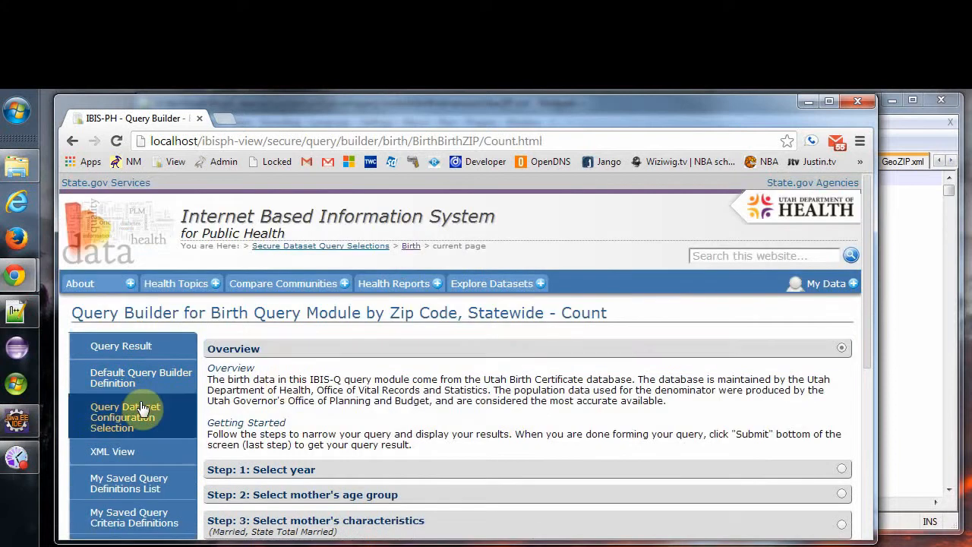
left_click(126, 373)
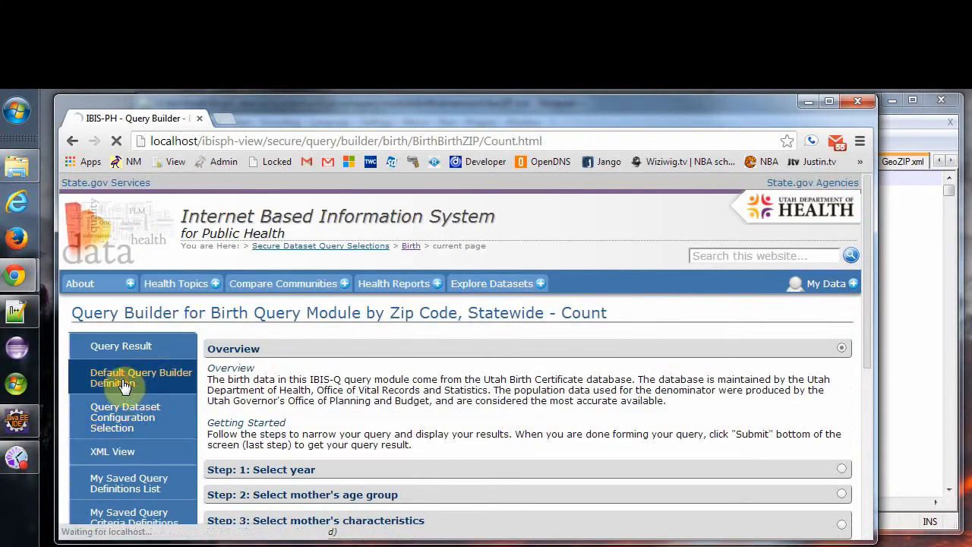
scroll(293, 394, "down", 2)
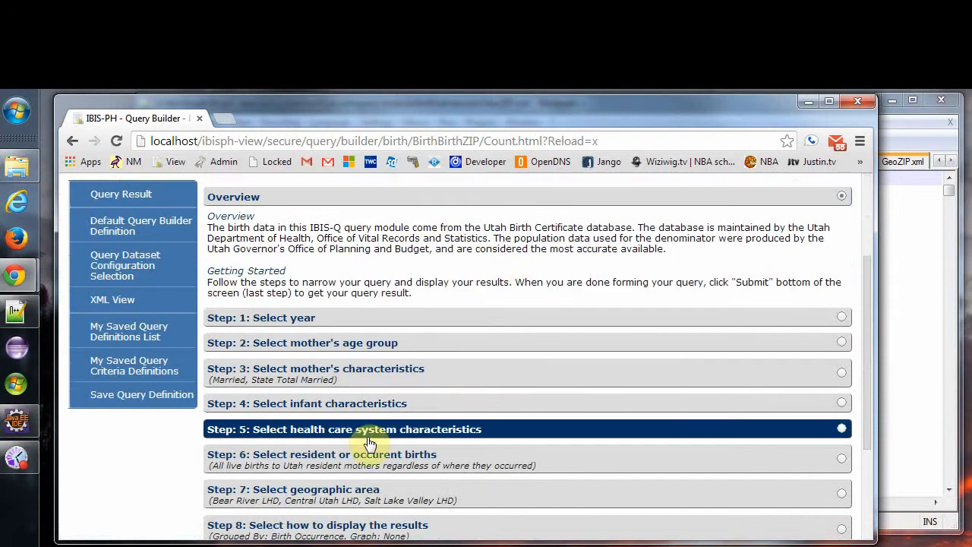
scroll(377, 459, "down", 1)
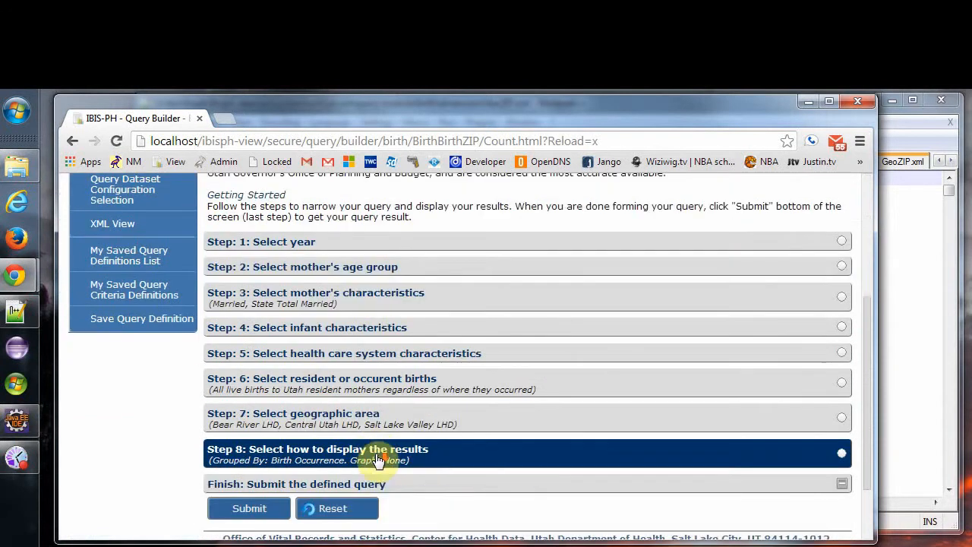
left_click(353, 417)
left_click(213, 460)
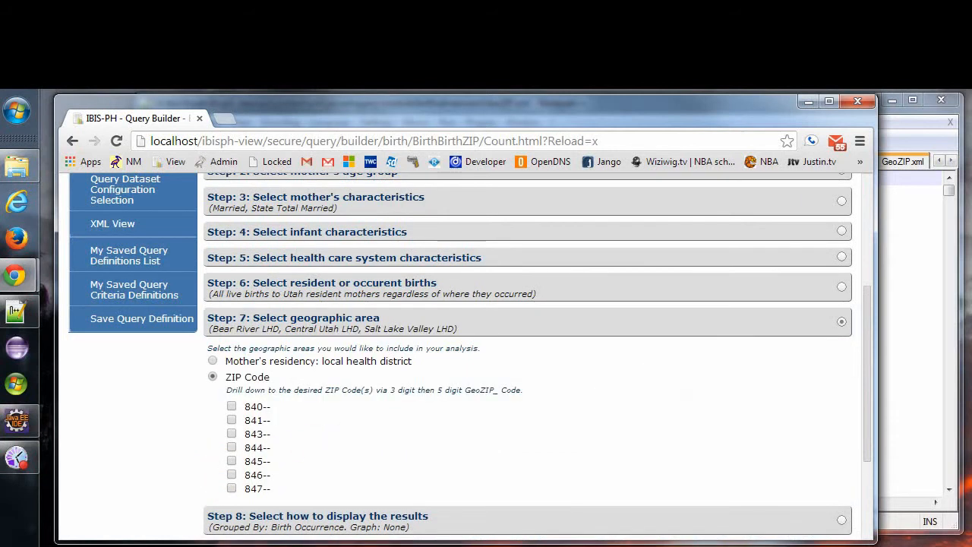
- Switch to GeoZIP.xml in Notepad++, replace all "</TITLE></VALUE>" with "</TITLE><AUTHORITY>lhd.XXXXX</AUTHORITY></VALUE>", and save the file
left_click(893, 232)
left_click(657, 201)
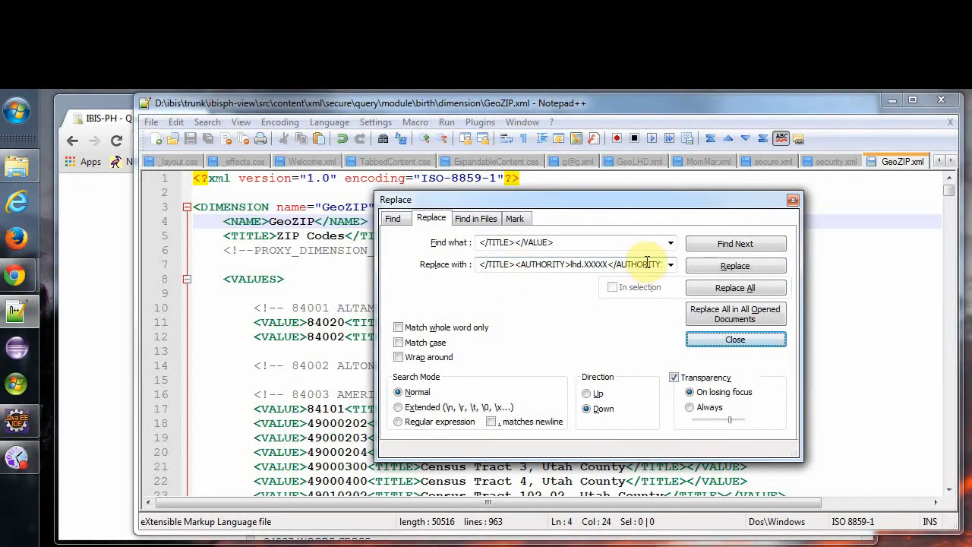
left_click(754, 289)
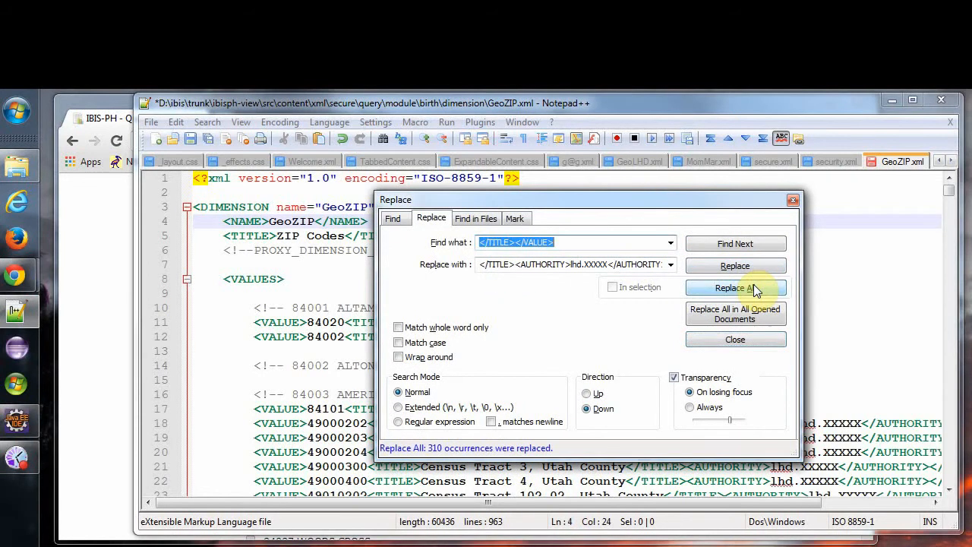
left_click(791, 200)
left_click(191, 139)
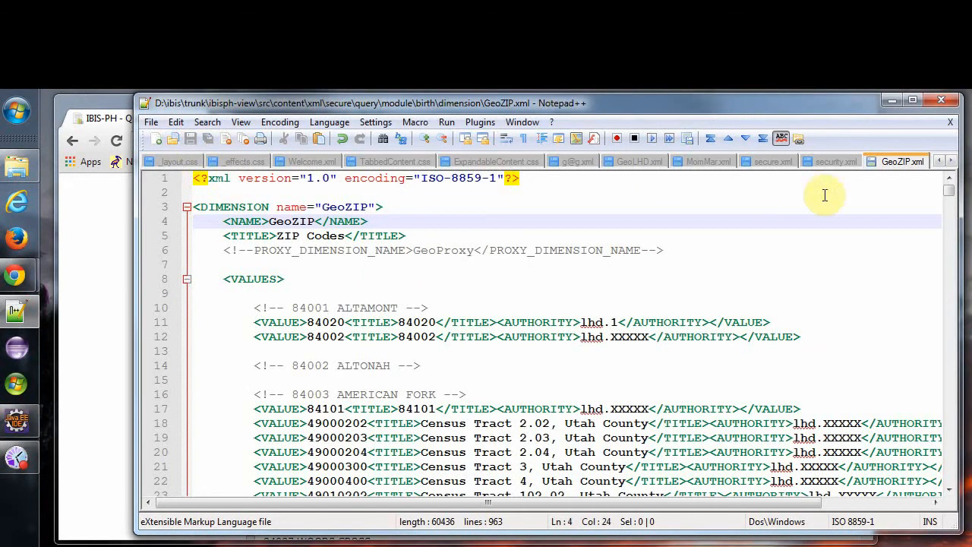
left_click(719, 278)
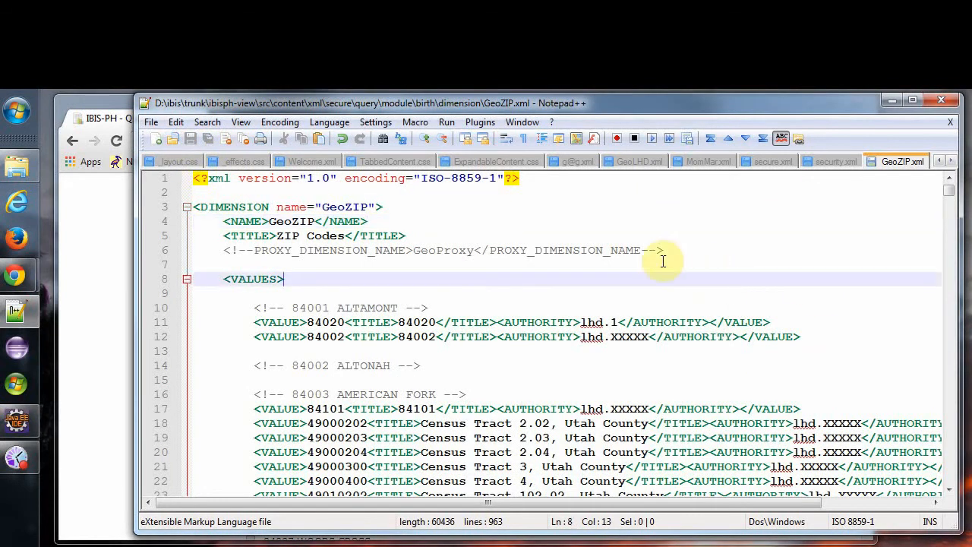
- Switch to Chrome, reload the birth query builder, and drill down into the 840-- ZIP codes under Step 7's geographic area
left_click(87, 204)
scroll(126, 203, "up", 2)
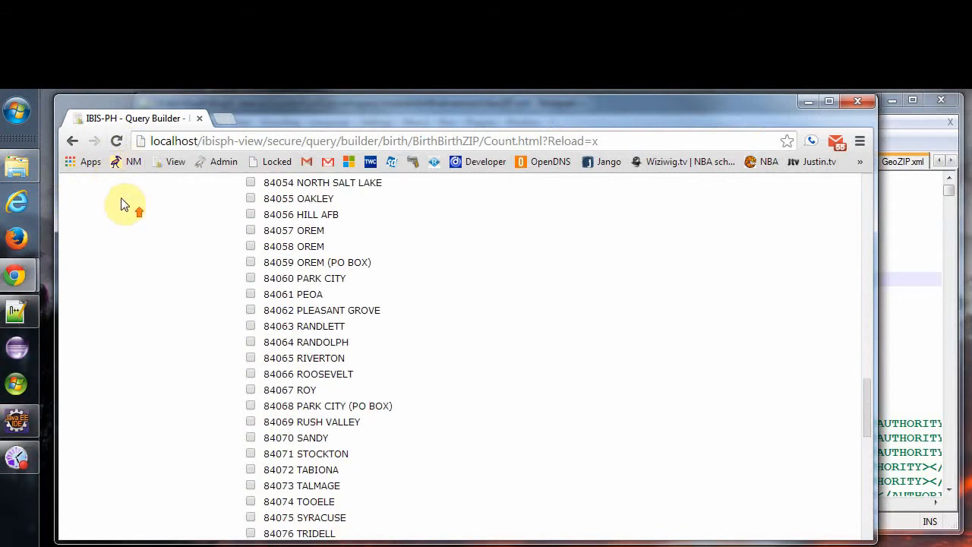
left_click(121, 142)
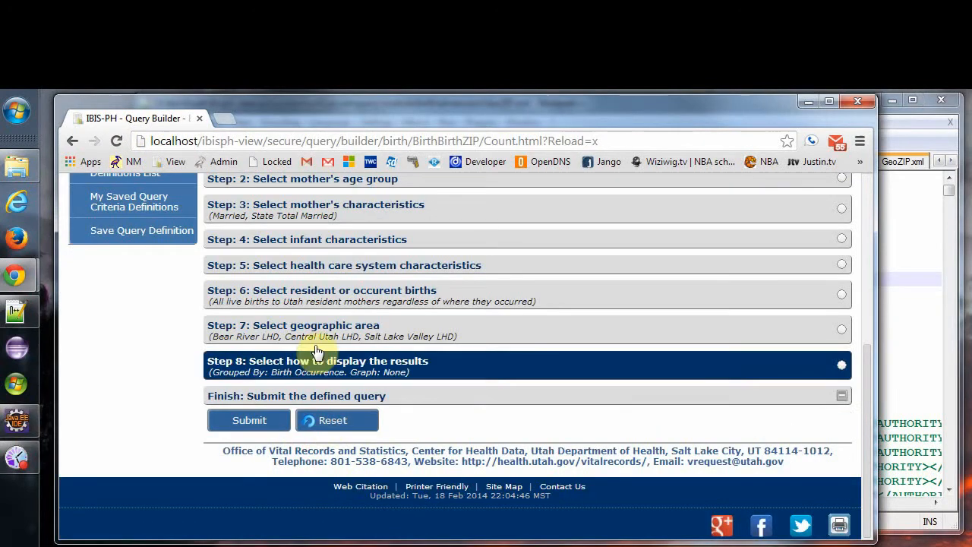
left_click(335, 326)
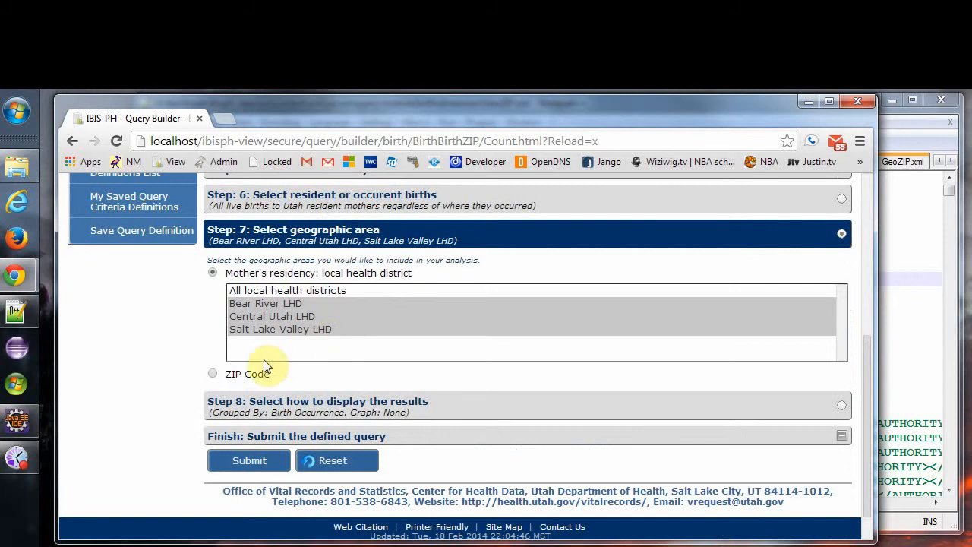
left_click(211, 374)
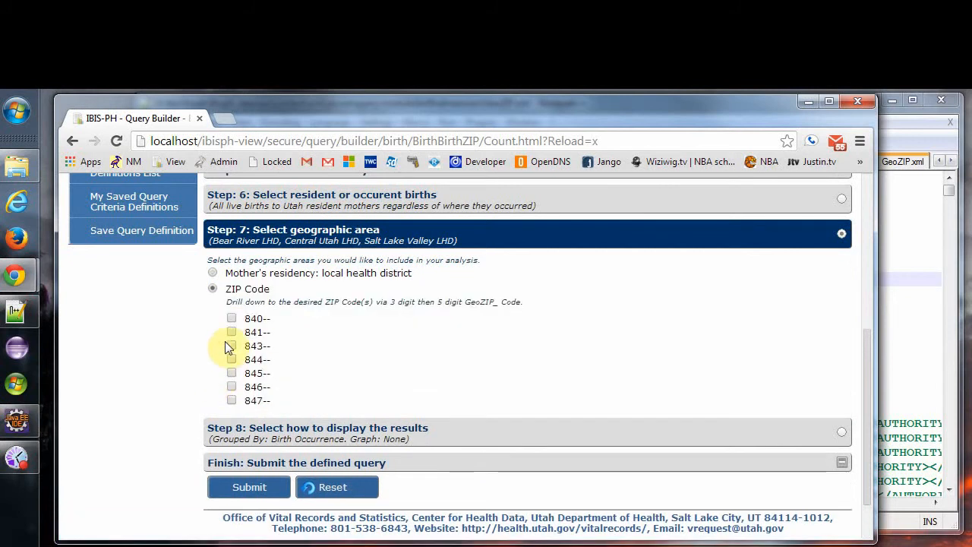
left_click(231, 318)
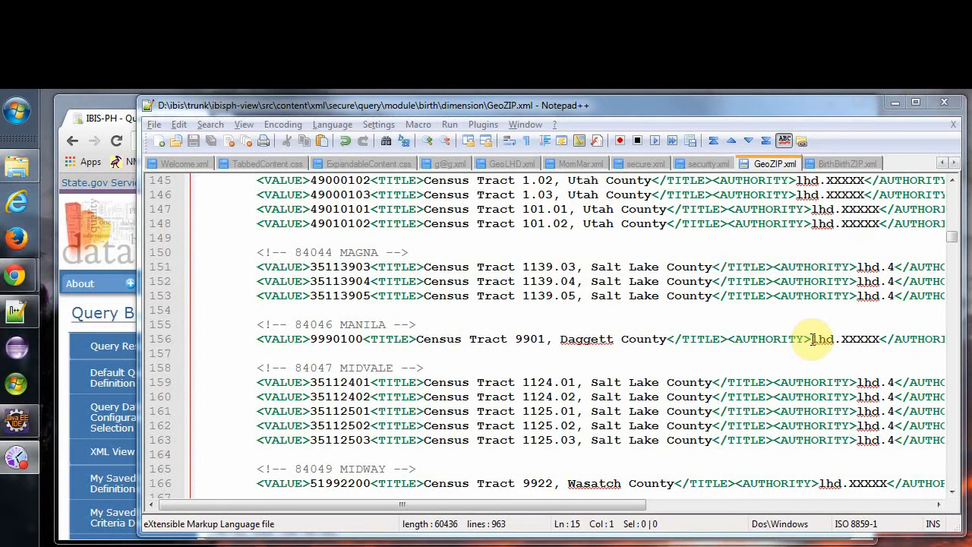
- In GeoZIP.xml, compare the authority on the 84046 MANILA census tract with those on the 84047 MIDVALE entries
left_click_drag(813, 339, 870, 339)
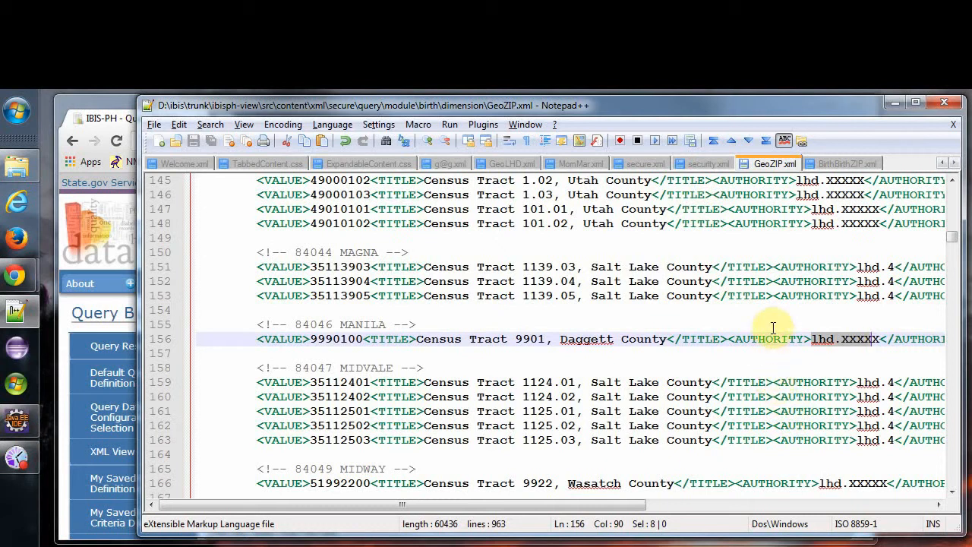
left_click(773, 384)
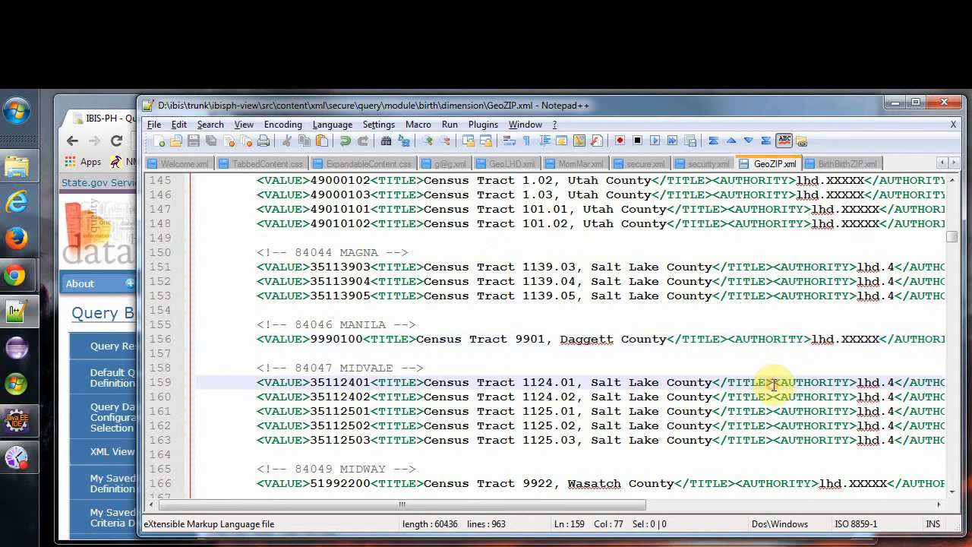